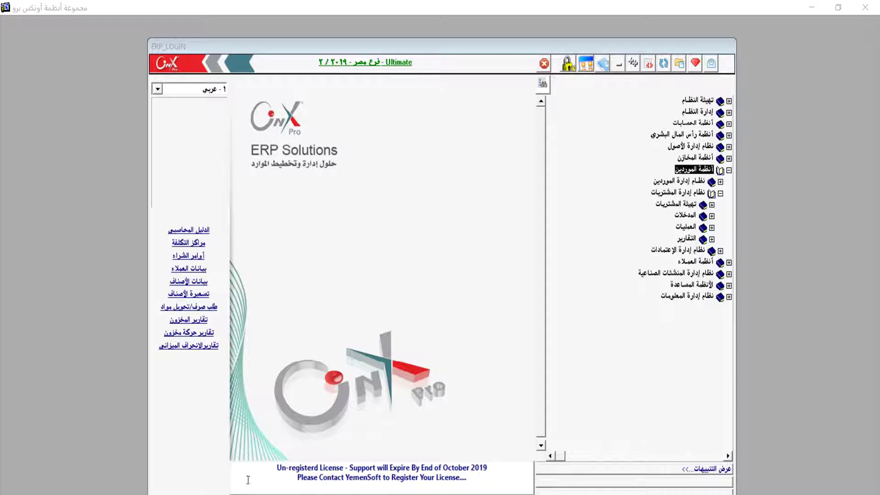
- Open the purchase requests screen (طلبات الشراء) from the purchasing operations and start a new request
left_click(711, 228)
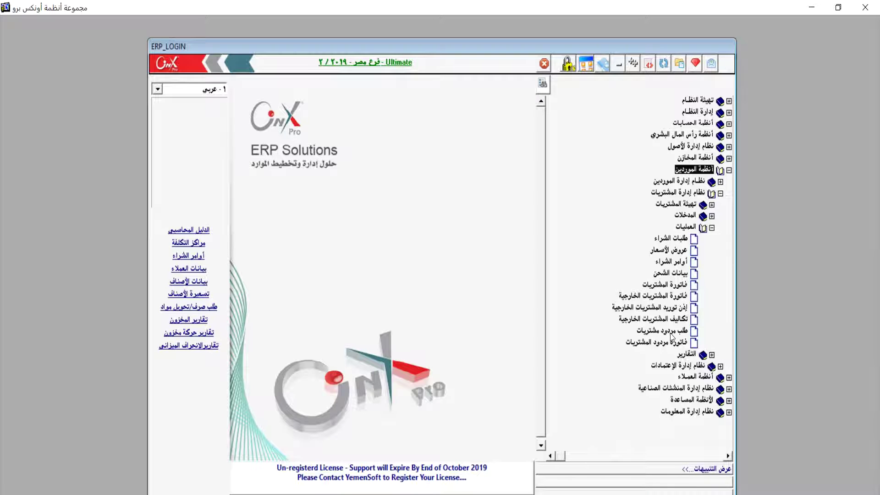
double_click(679, 237)
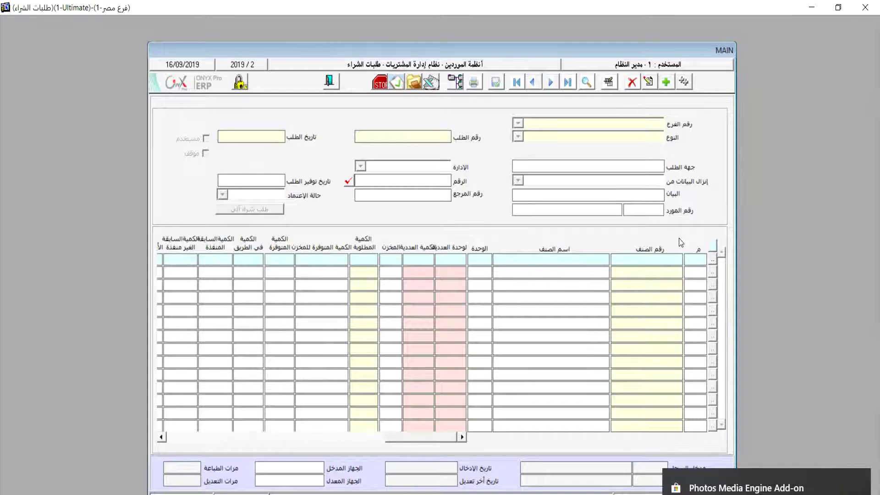
key("XF86AudioLowerVolume")
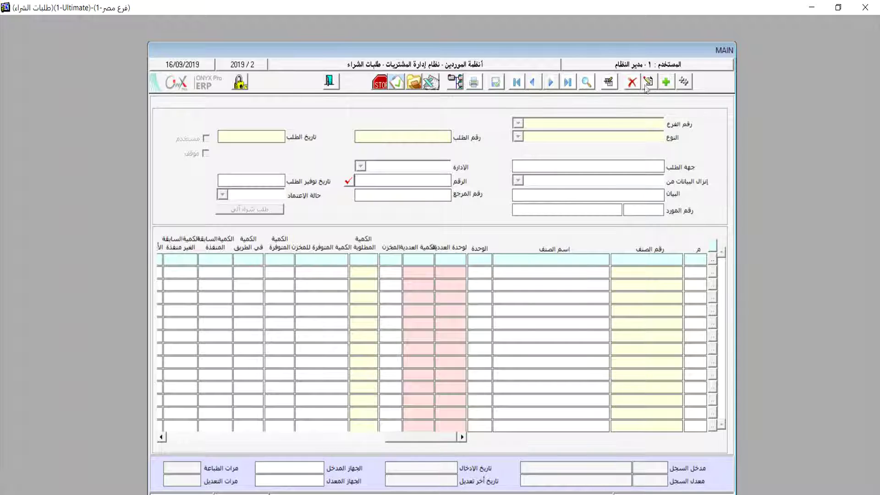
left_click(665, 82)
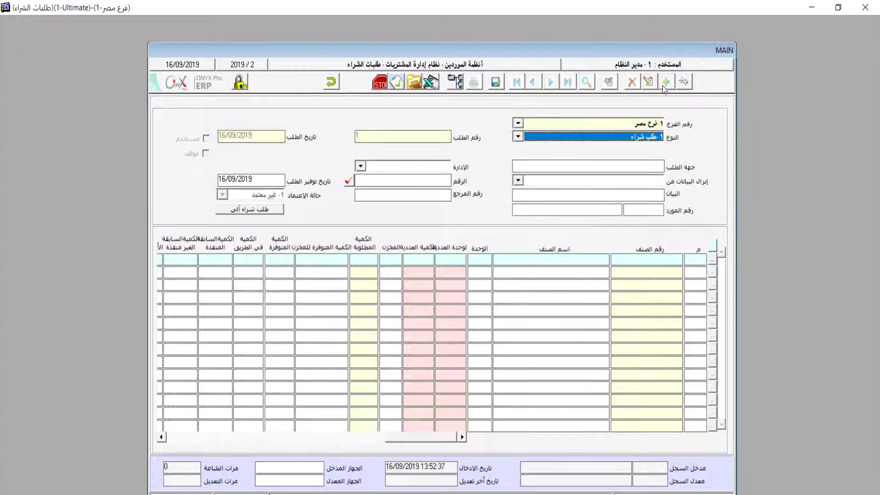
- Select فرع مصر as the branch and طلب شراء as the request type
left_click(518, 124)
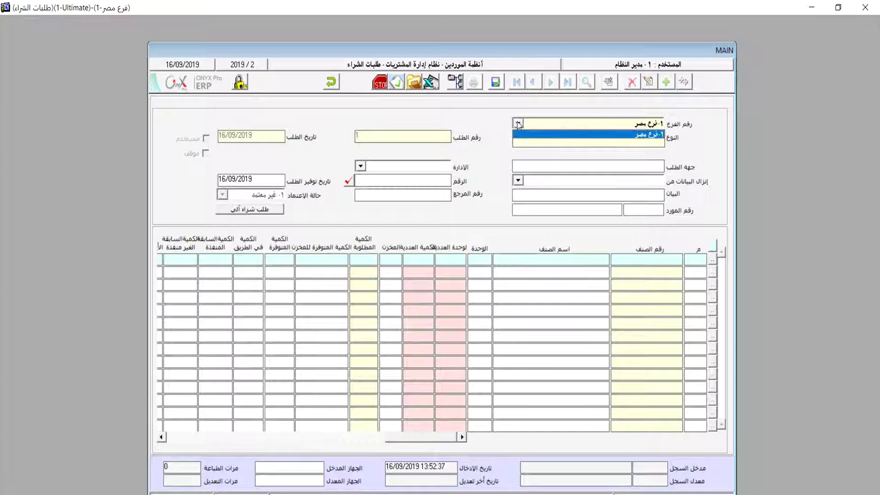
left_click(518, 124)
left_click(518, 123)
left_click(527, 134)
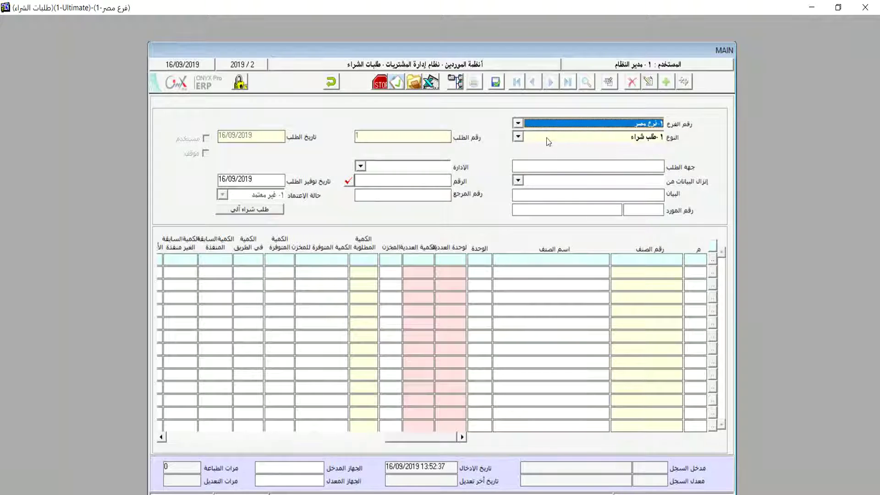
left_click(518, 137)
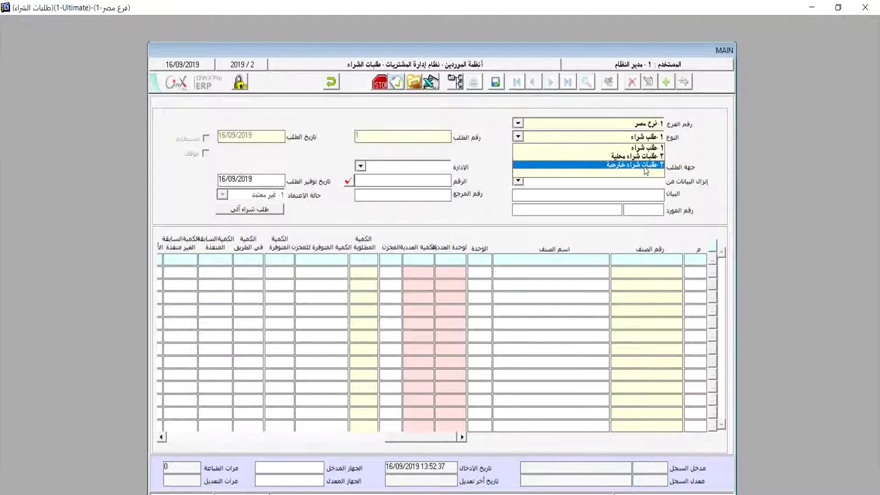
left_click(642, 156)
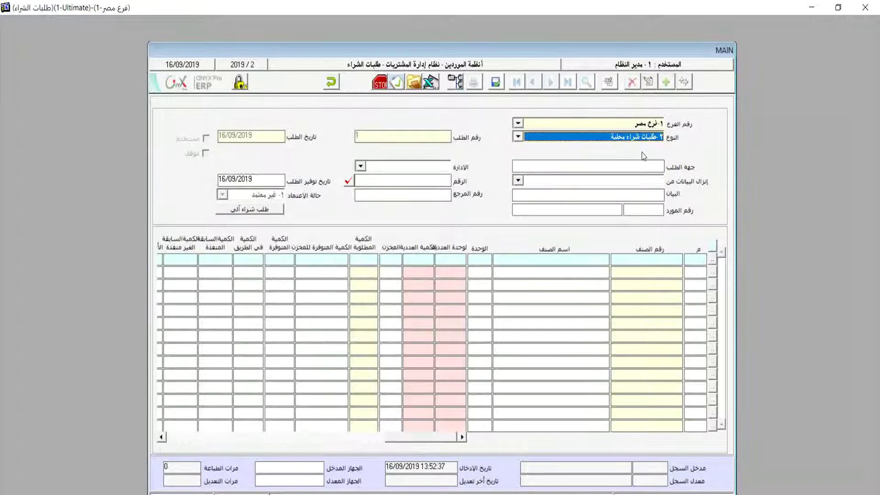
left_click(518, 136)
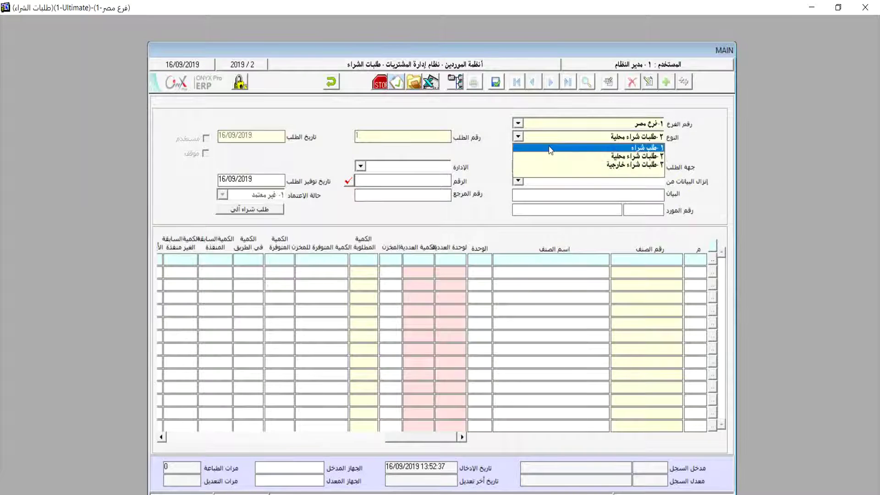
left_click(557, 153)
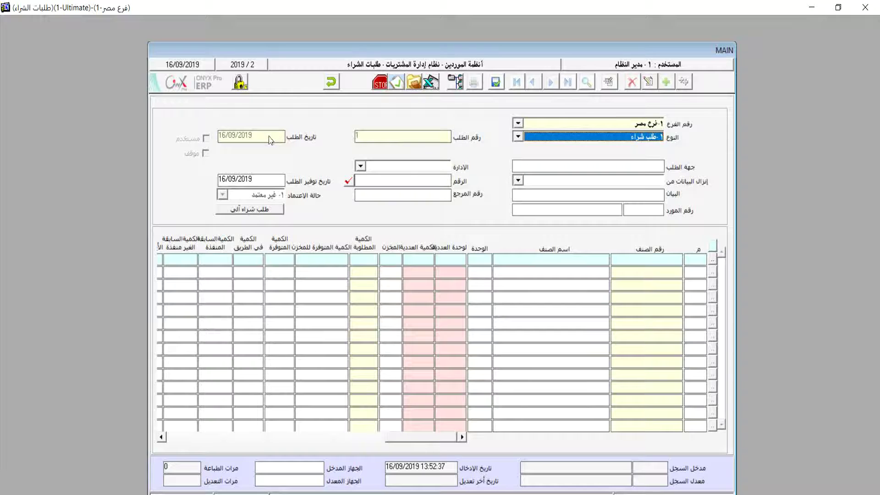
- Enter ادارة المخازن as the requesting party (جهة الطلب)
left_click(583, 167)
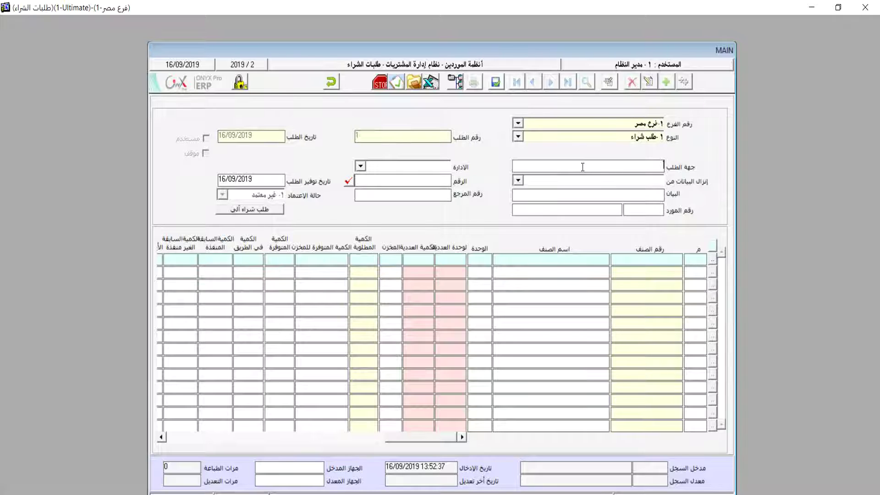
type("ادارة (")
type("لمخازن")
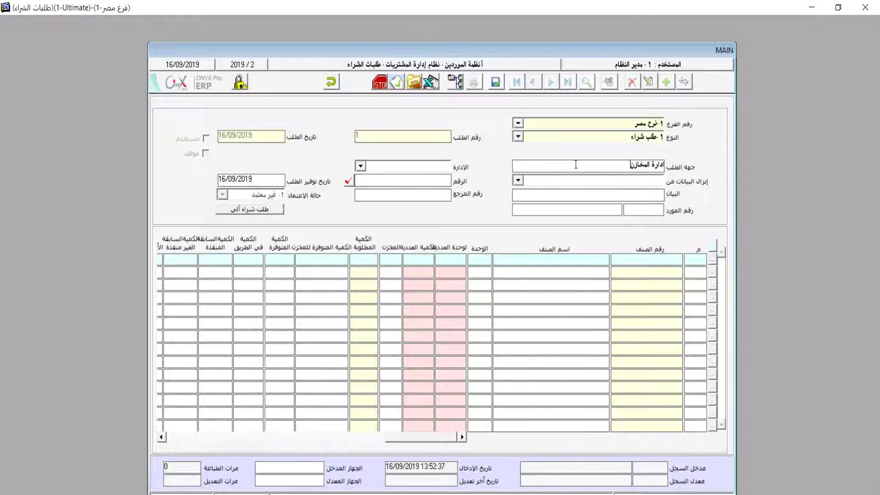
- Review the available choices for the department (الإدارة) and the data source (إنزال البيانات من), leaving both blank
left_click(361, 166)
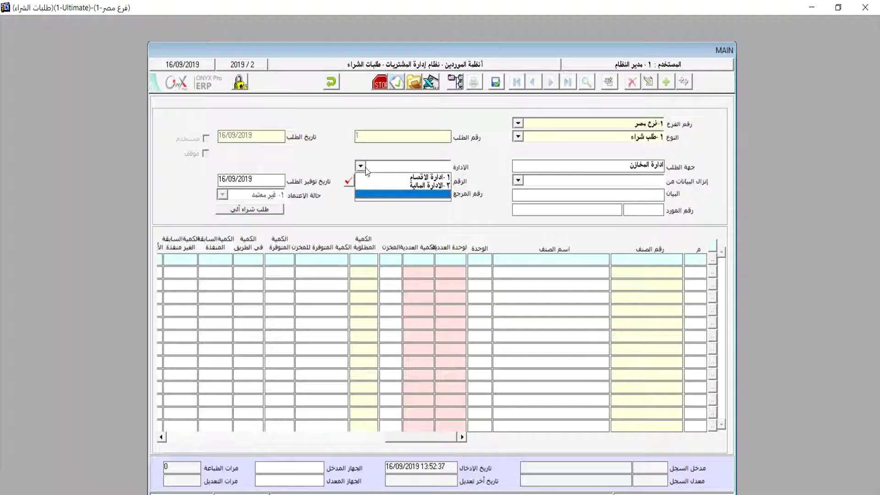
left_click(431, 196)
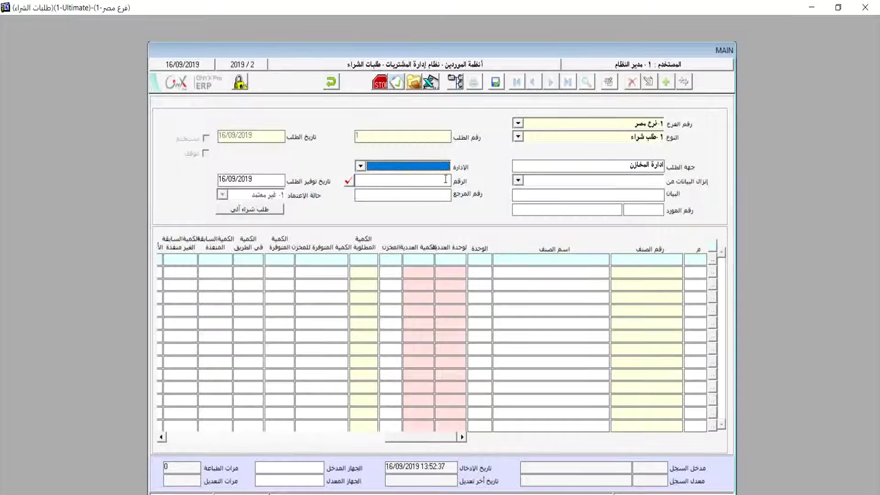
left_click(362, 167)
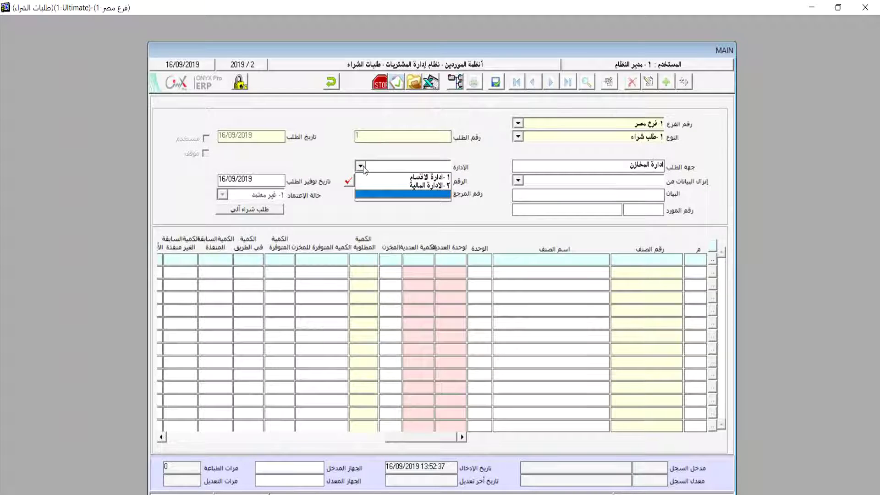
left_click(437, 195)
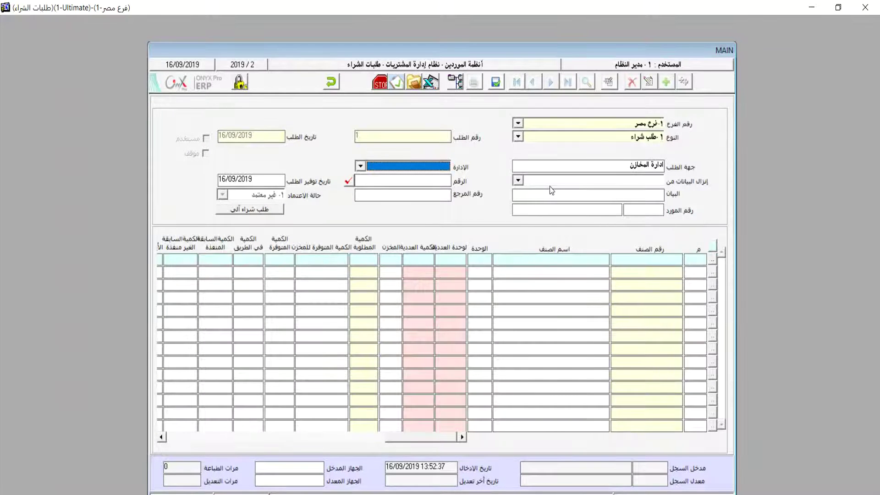
left_click(519, 180)
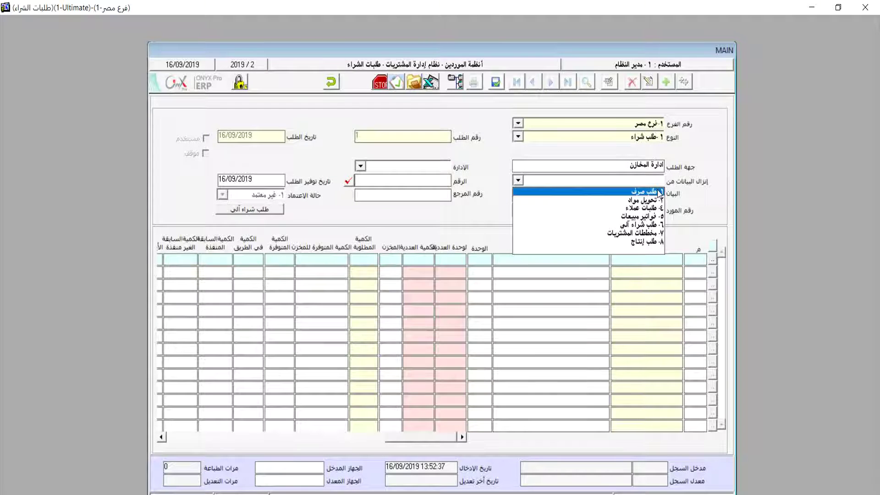
left_click(637, 249)
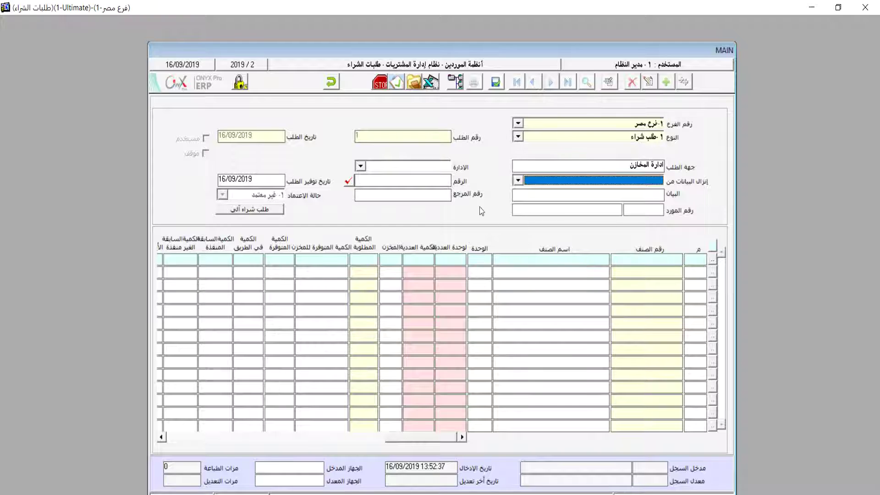
left_click(522, 183)
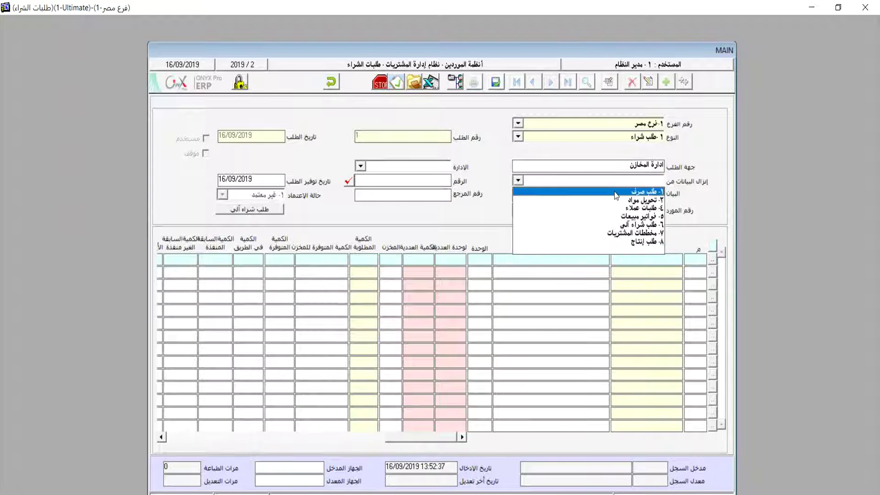
left_click(644, 251)
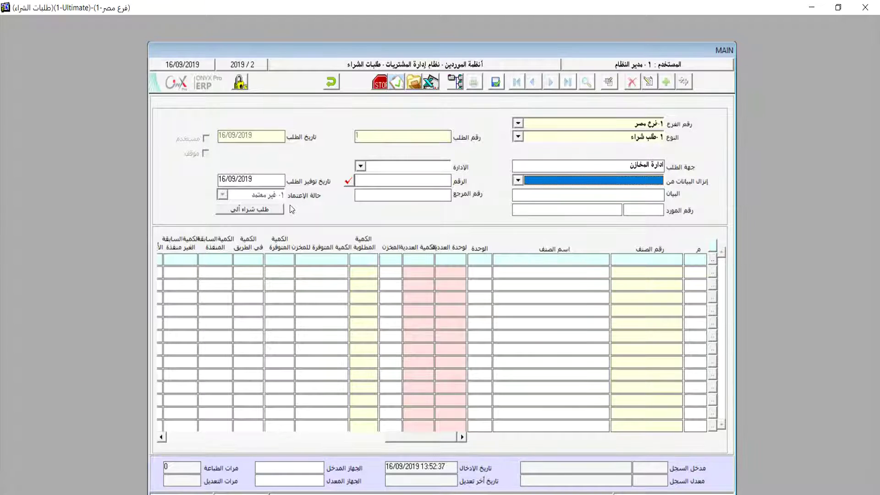
- Choose احمد و شركاه as the supplier of the request from the supplier list
left_click(260, 180)
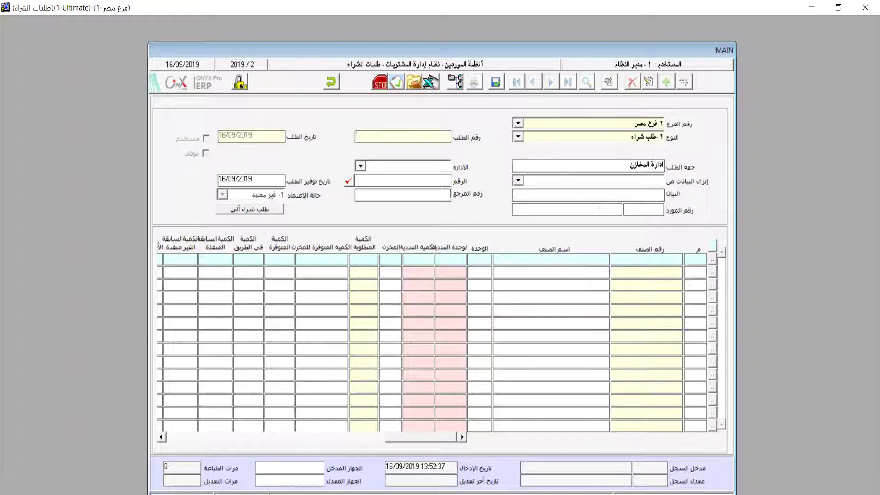
left_click(659, 210)
double_click(659, 211)
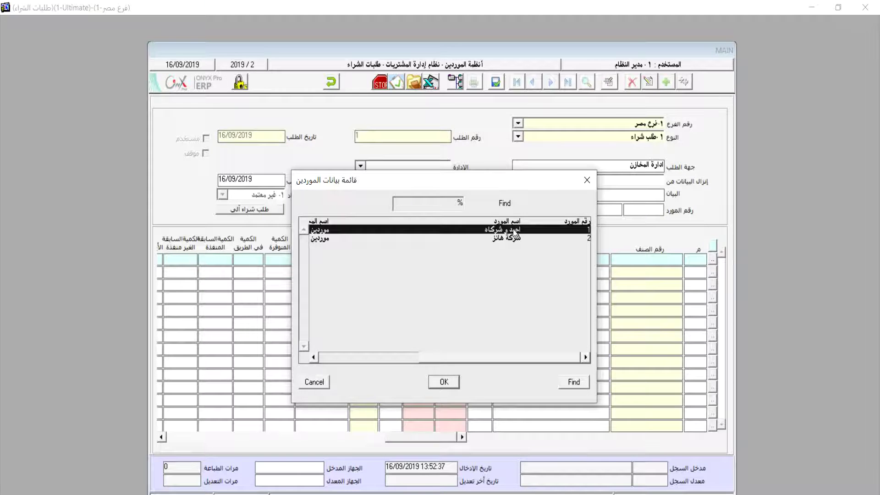
double_click(517, 234)
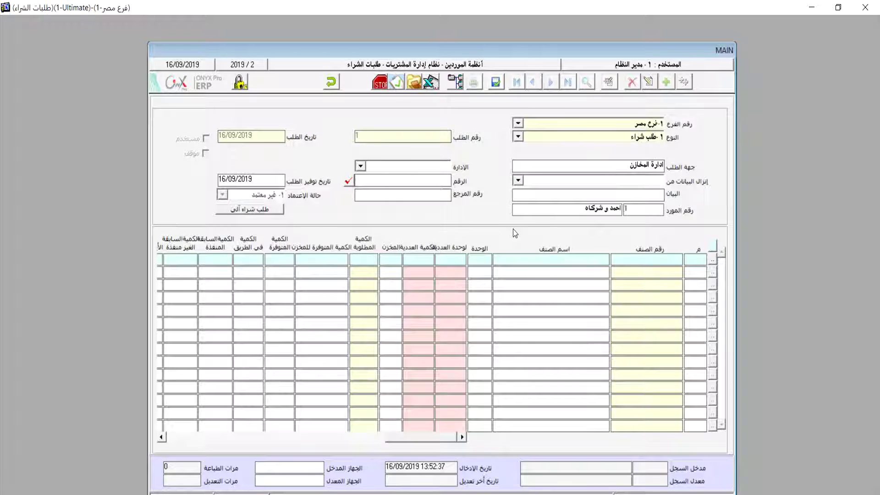
- Add item 005 (بلوزة سادة) to the first line with warehouse 2 (انتاج تام) and a requested quantity of 100
double_click(652, 261)
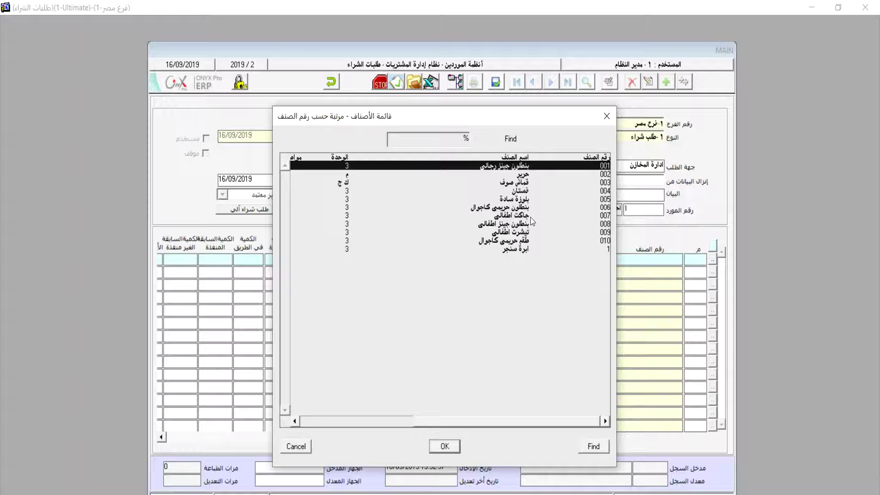
left_click(523, 201)
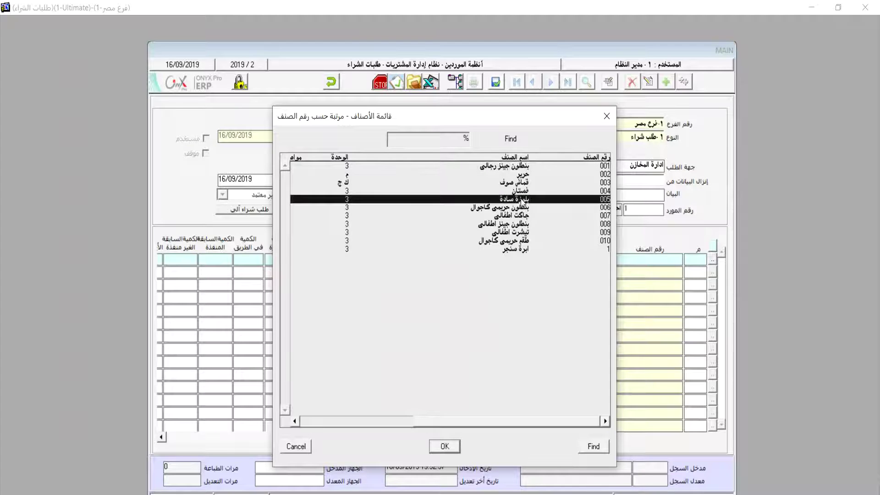
double_click(523, 201)
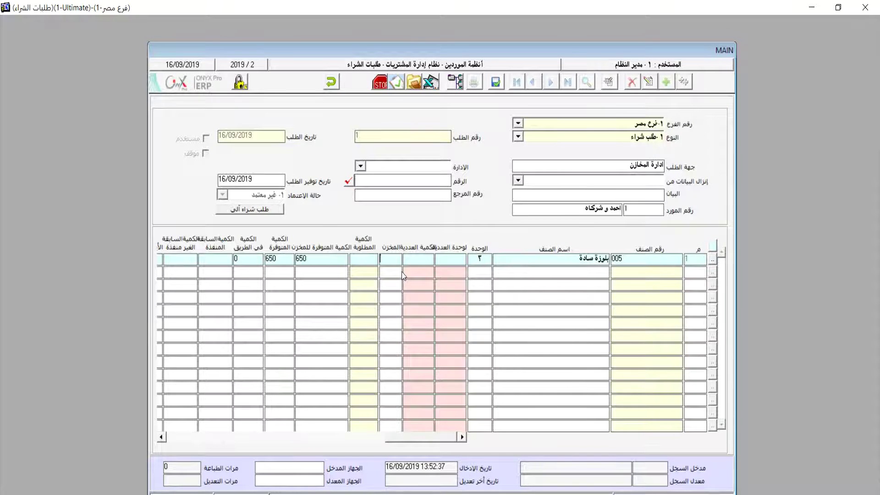
key("Return")
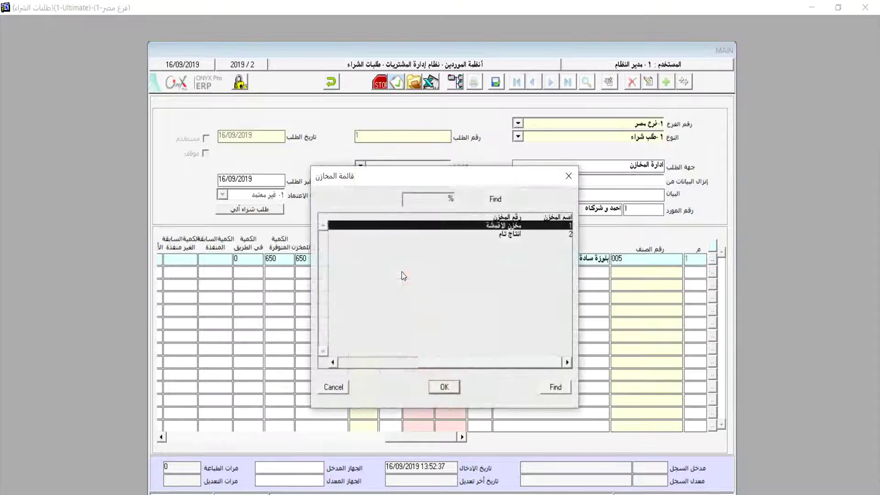
double_click(504, 235)
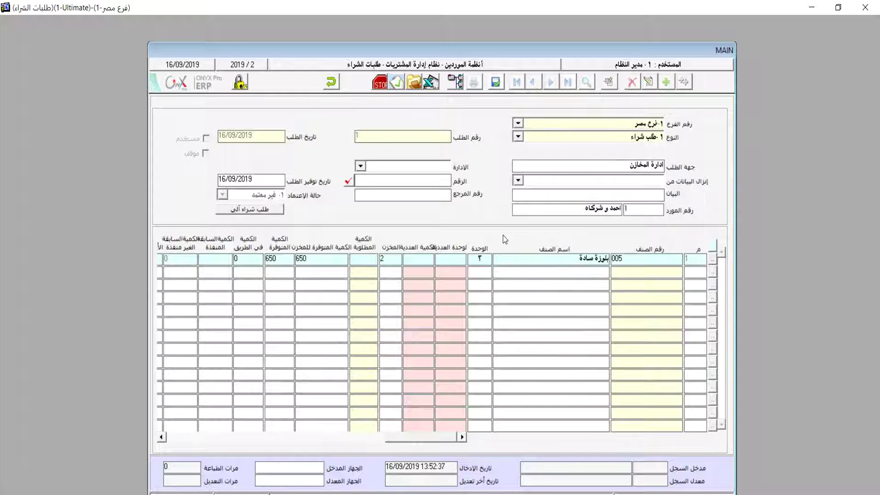
type("100")
key("Return")
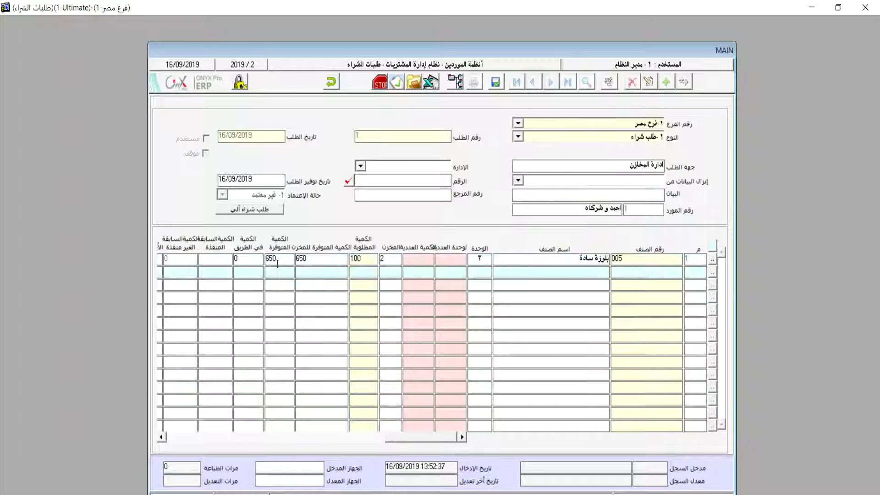
- Check the item line's stock and last supply details, and save the purchase request
left_click(277, 263)
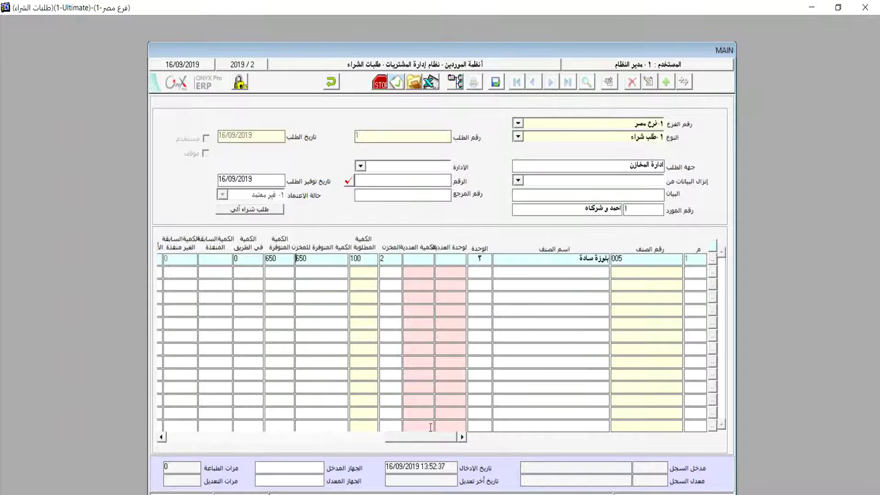
left_click_drag(428, 439, 350, 432)
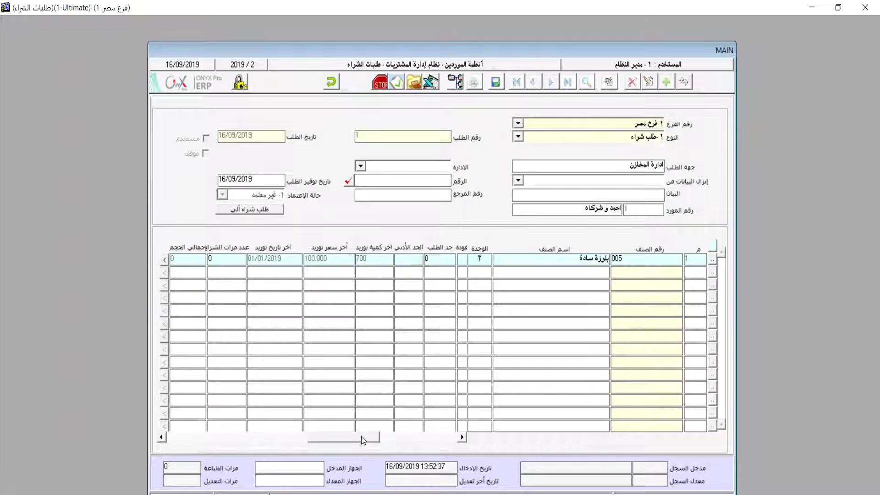
left_click_drag(363, 440, 459, 443)
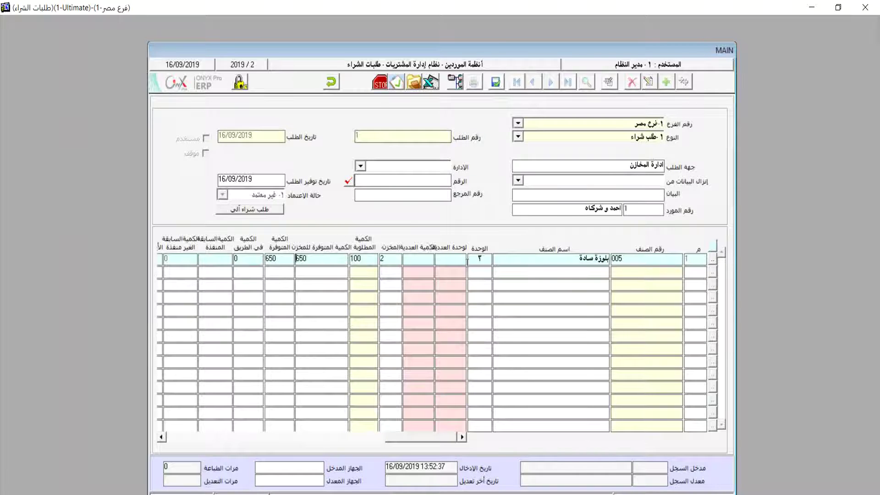
left_click(496, 83)
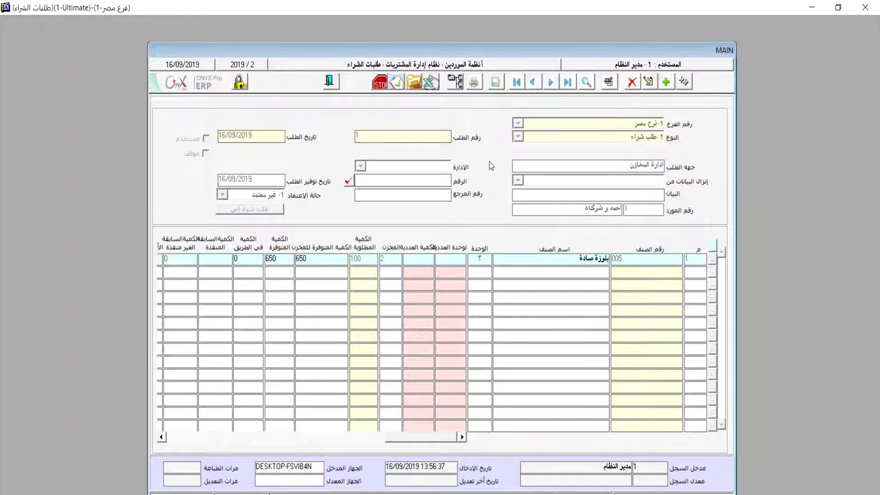
- Set the purchase request's approval status to معتمد, save the approval and close the approval window
left_click(397, 84)
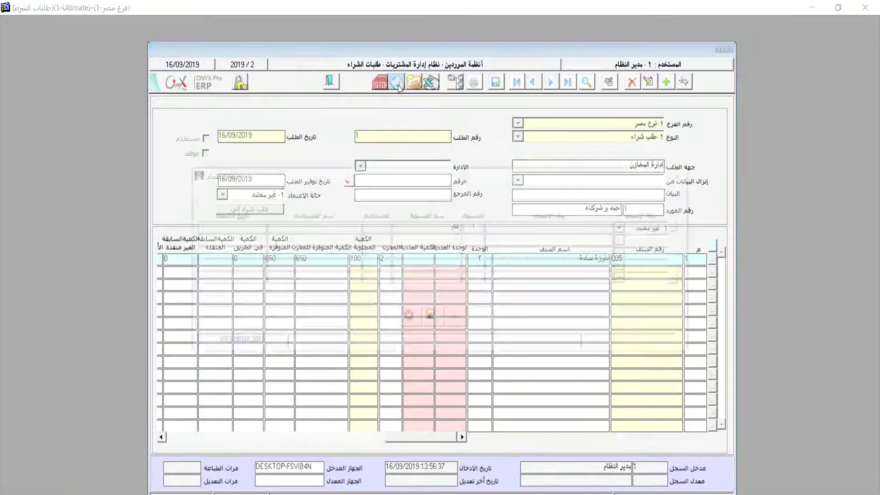
left_click(631, 228)
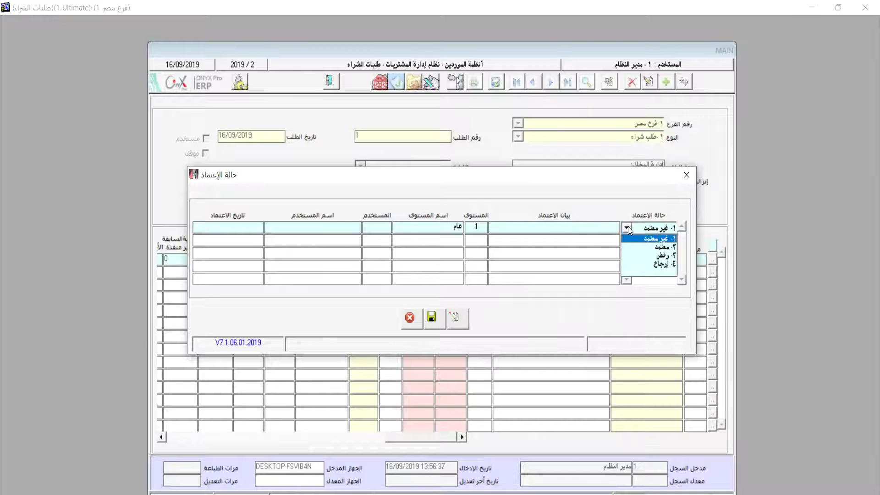
left_click(662, 247)
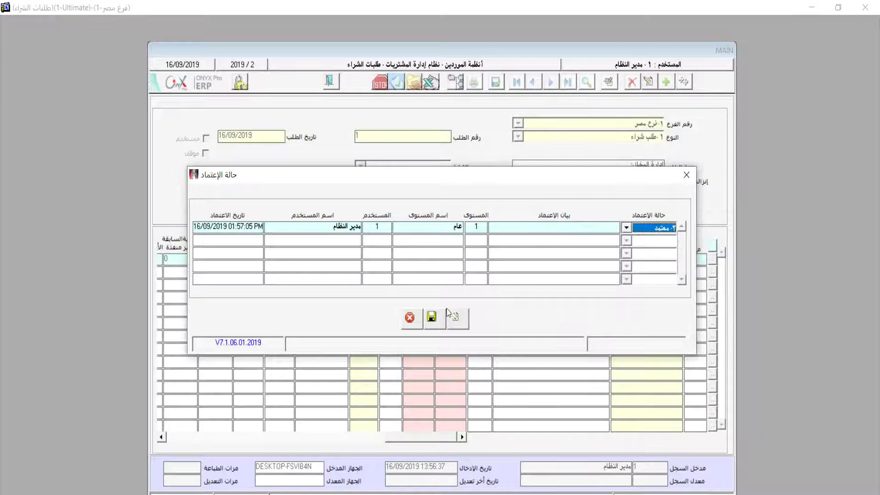
left_click(431, 318)
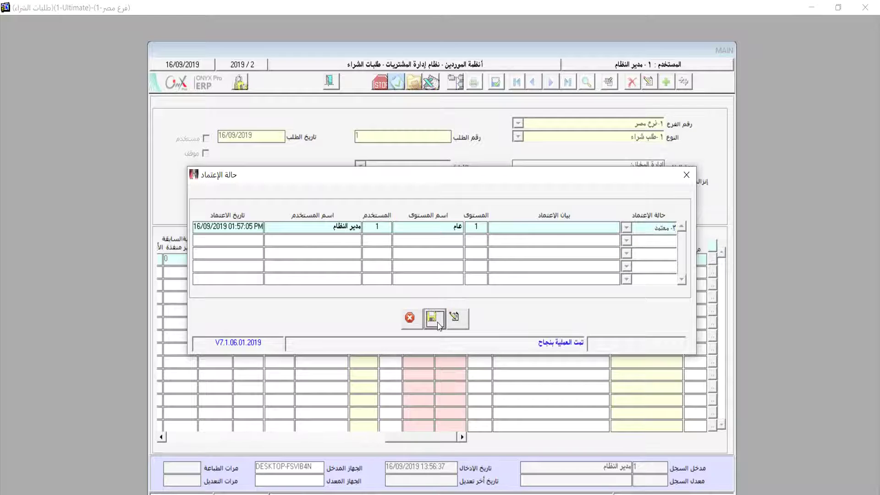
left_click(408, 321)
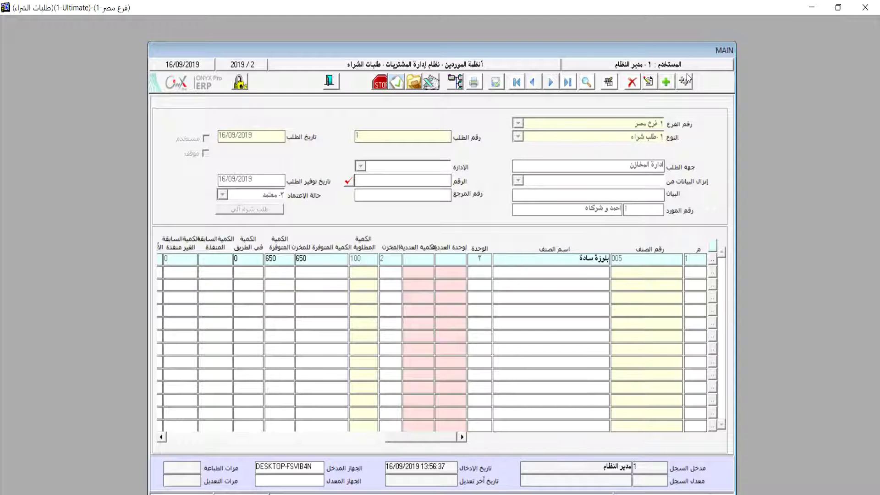
- From a new purchase request, start an automatic purchase request (طلب شراء آلي) with calculation method معدل صافي المبيعات
left_click(666, 83)
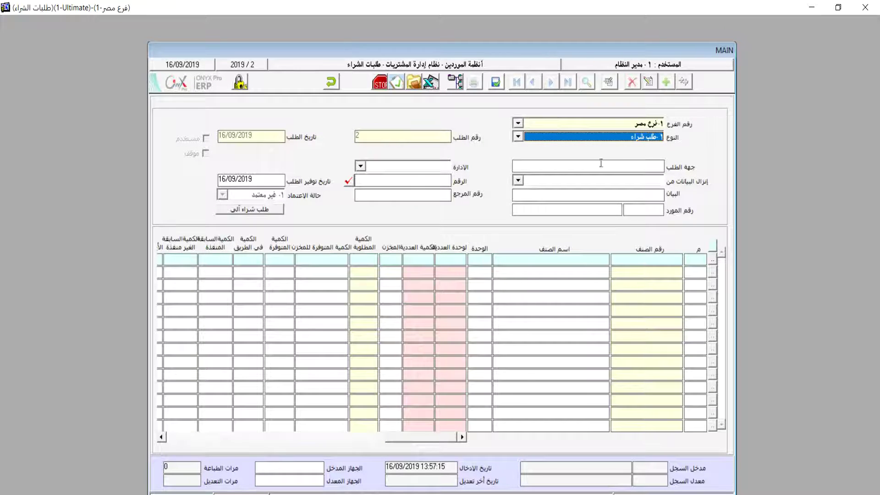
left_click(276, 211)
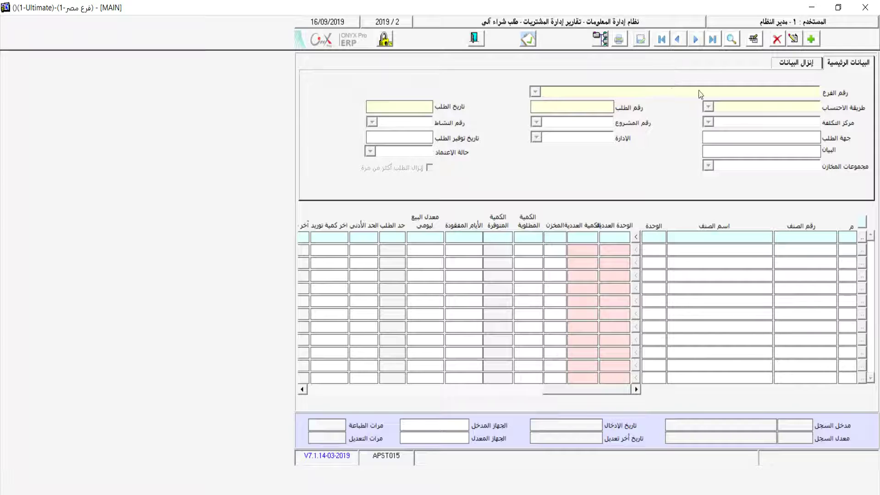
left_click(817, 40)
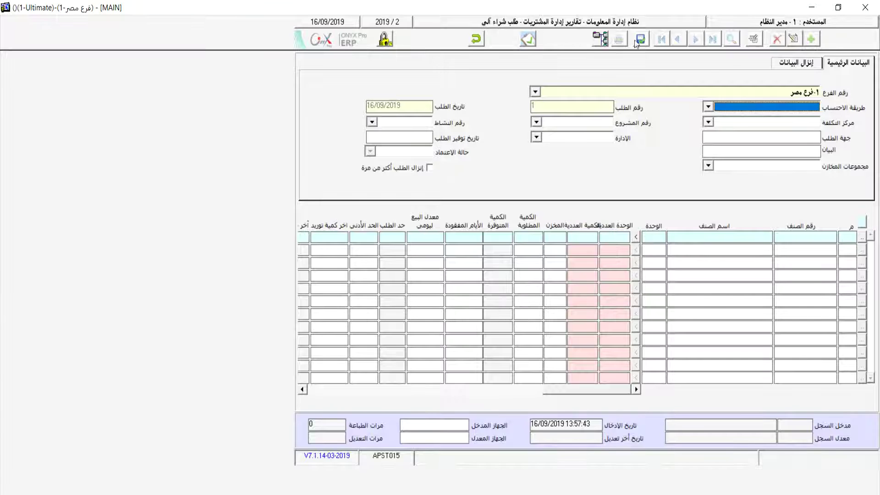
left_click(709, 107)
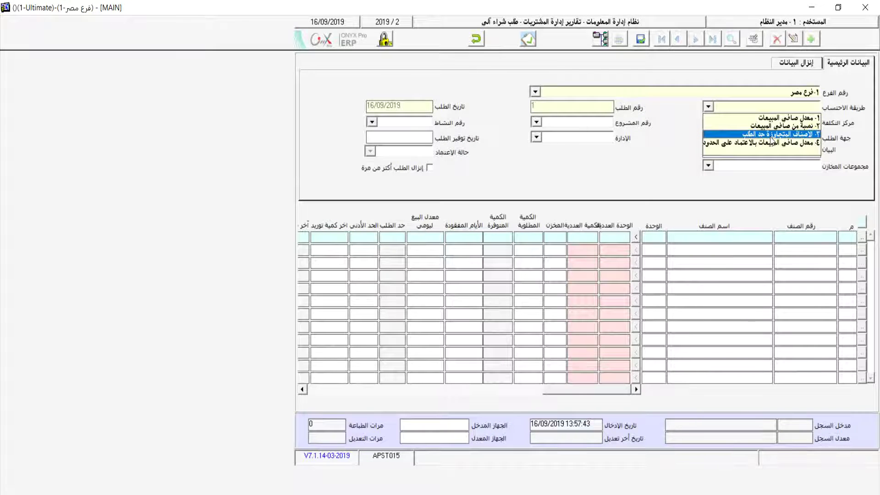
left_click(802, 119)
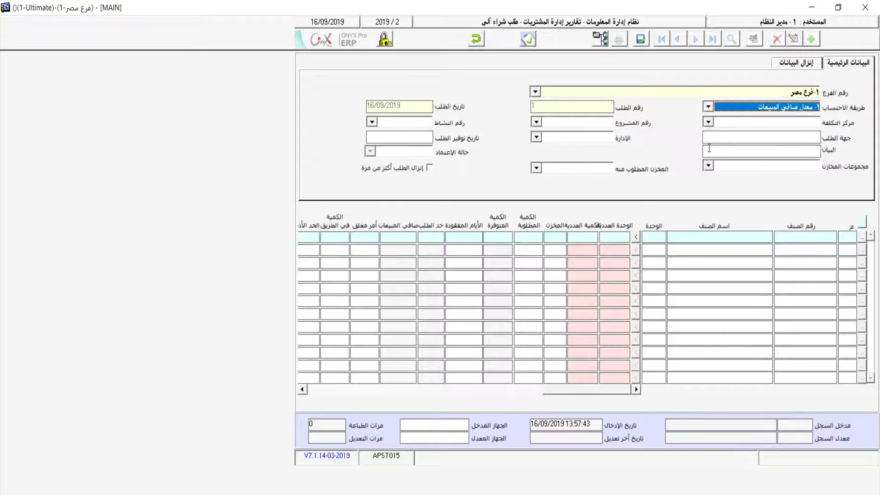
- Review the department (الإدارة) choices of the automatic request, leaving the field blank
left_click(541, 128)
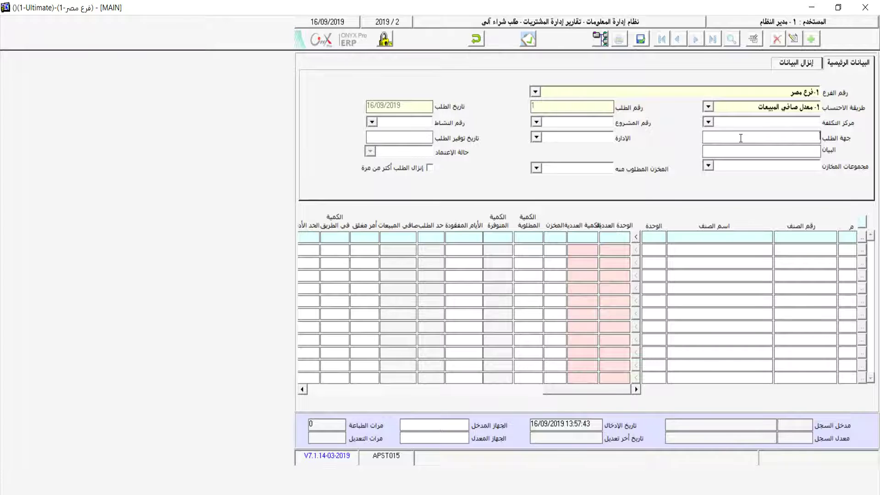
left_click(548, 137)
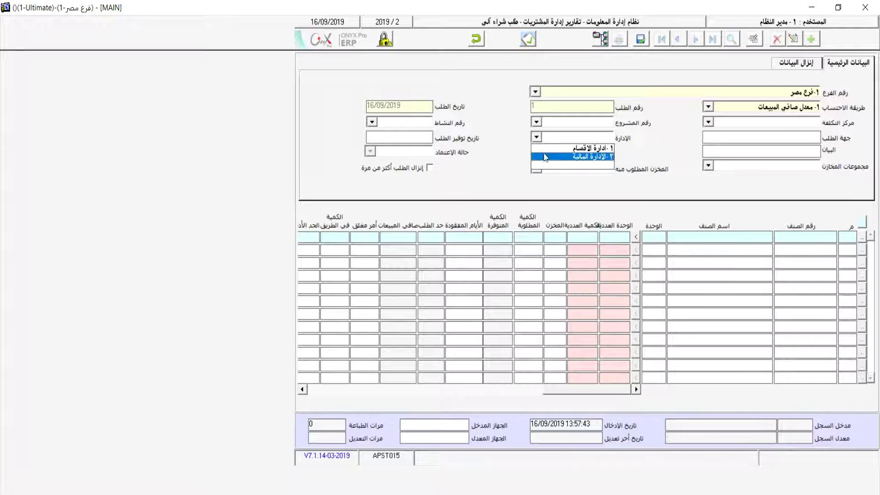
left_click(551, 163)
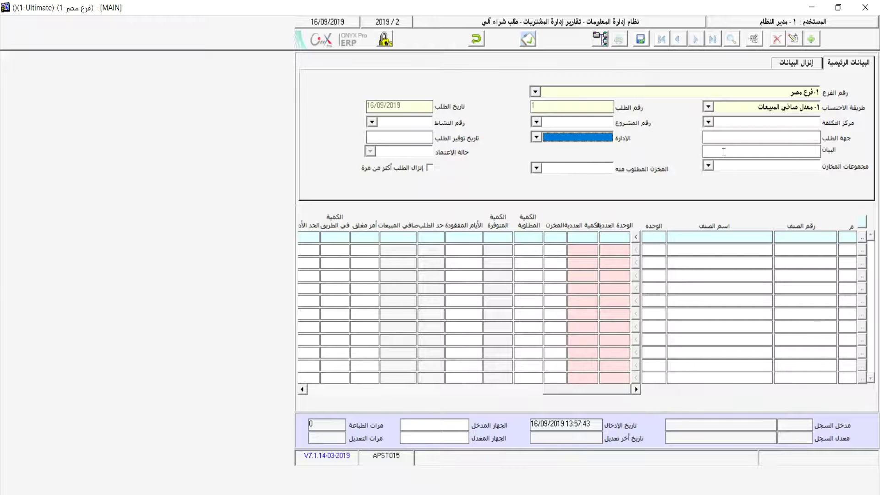
- Set the availability date to 20/9/2019, the warehouse group to مخازن الانتاج التام and the requested-from warehouse to انتاج تام
left_click(406, 136)
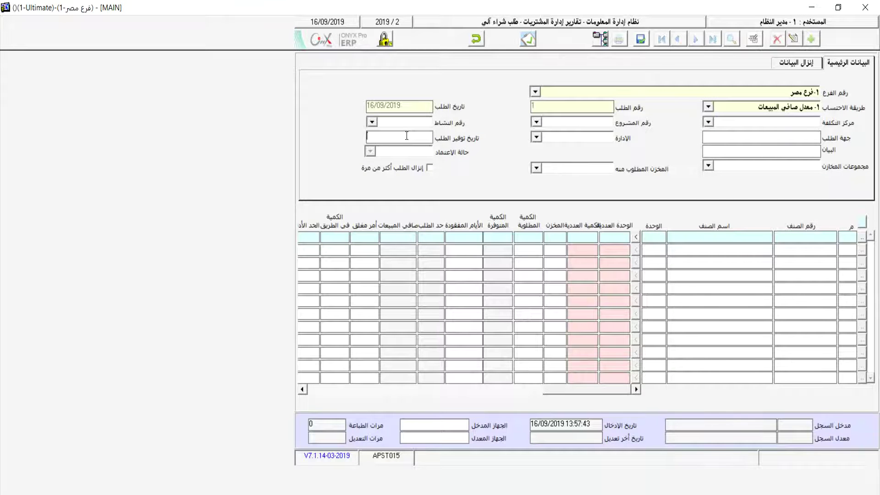
type("20/9/2019")
left_click(708, 166)
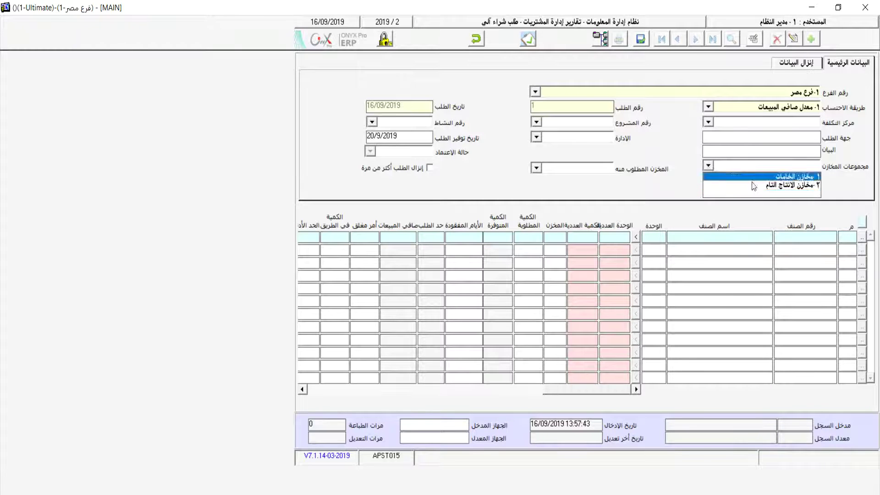
left_click(767, 186)
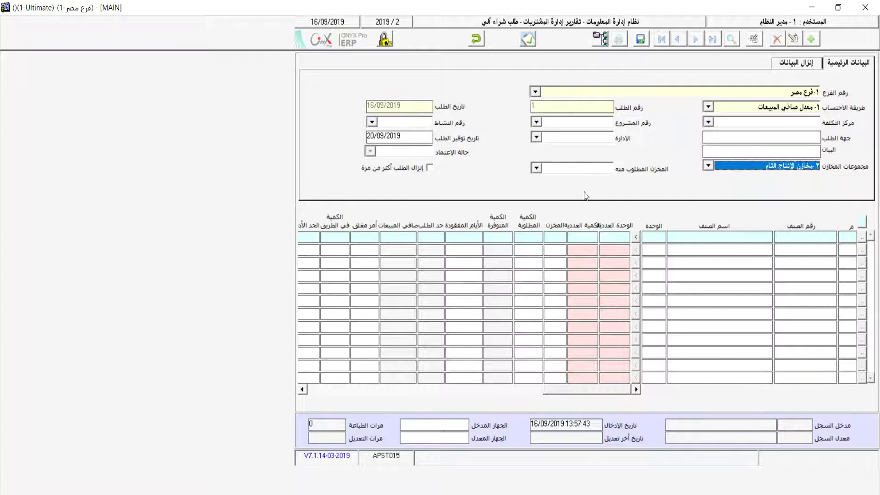
left_click(535, 169)
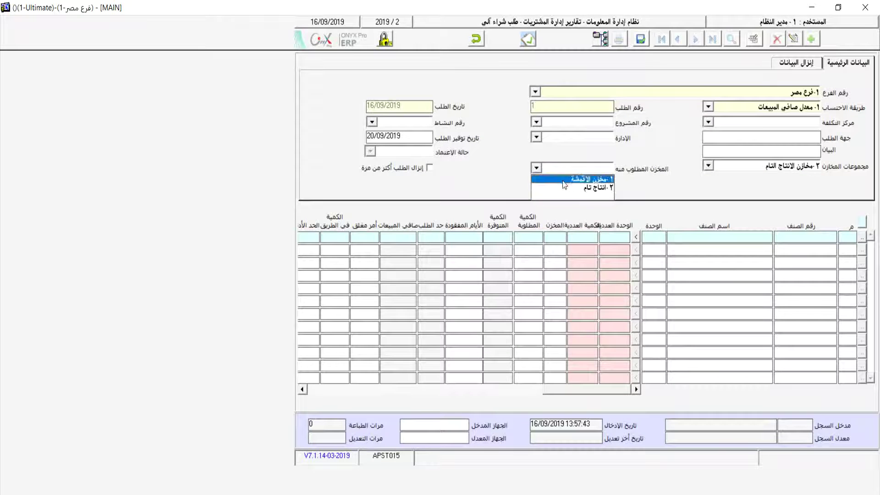
left_click(586, 192)
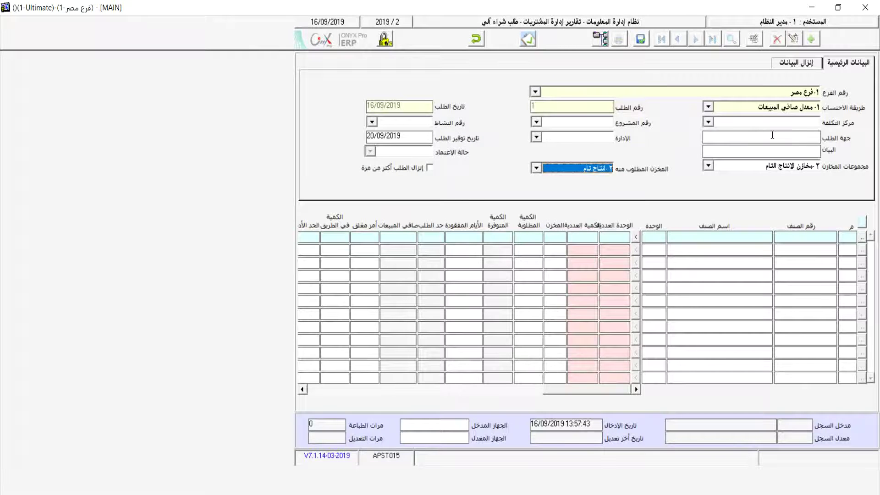
- Add item 004 (فستان) to the first line with warehouse 2 and a requested quantity of 106
left_click(796, 237)
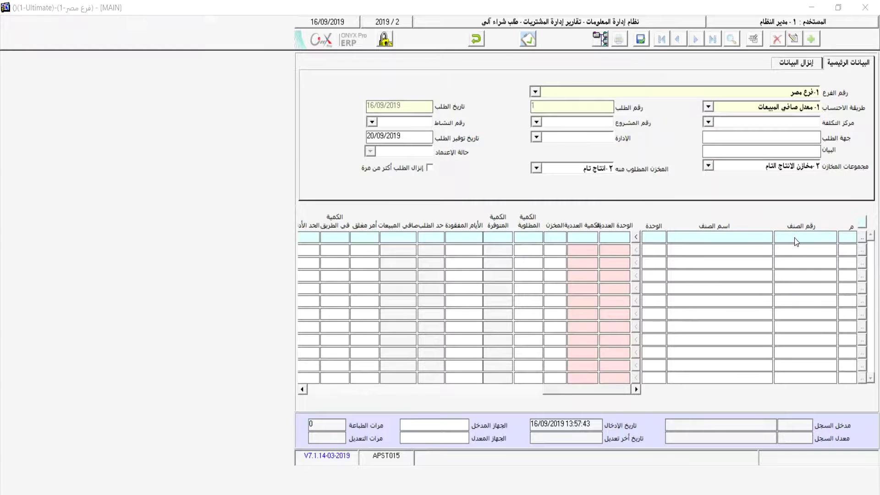
double_click(796, 237)
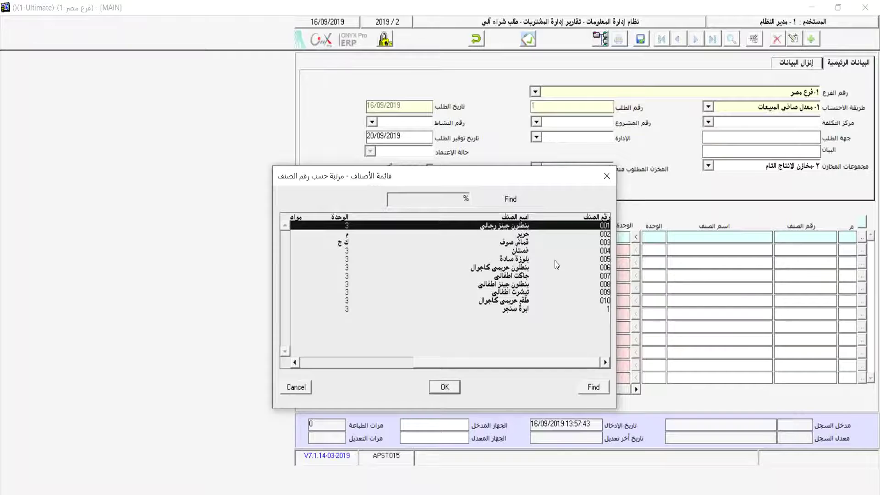
double_click(525, 252)
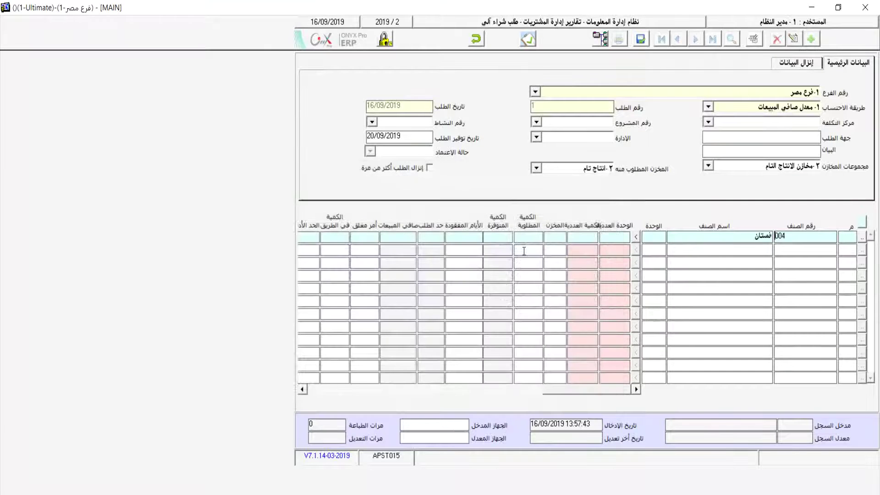
key("Return")
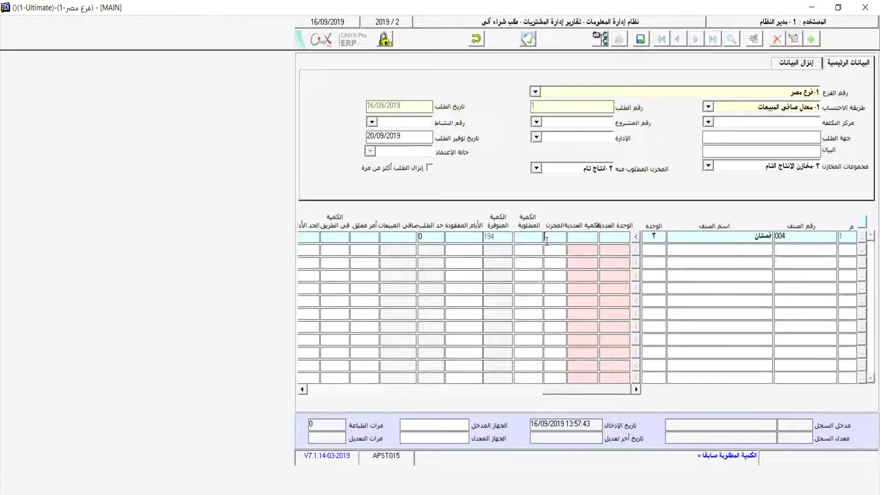
type("2")
key("Return")
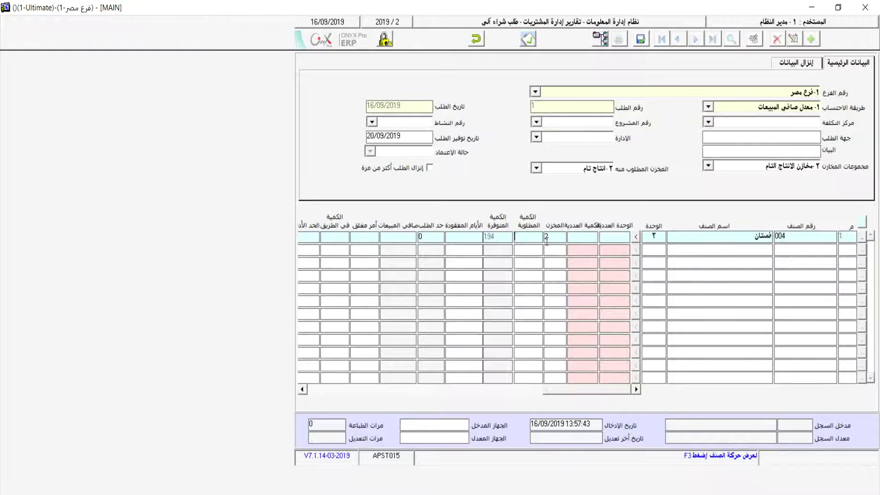
type("100")
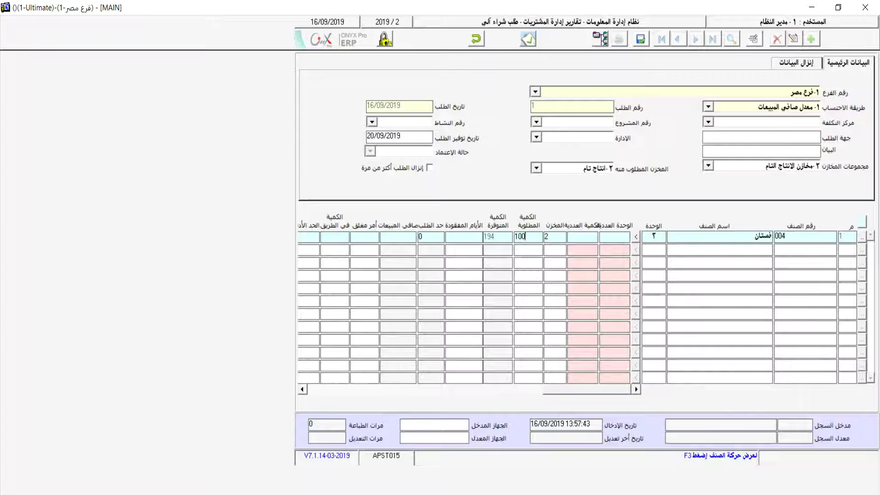
key("BackSpace")
type("6")
key("Return")
left_click(528, 240)
- Check the item line's last supply details and save the automatic purchase request
left_click_drag(567, 392, 510, 392)
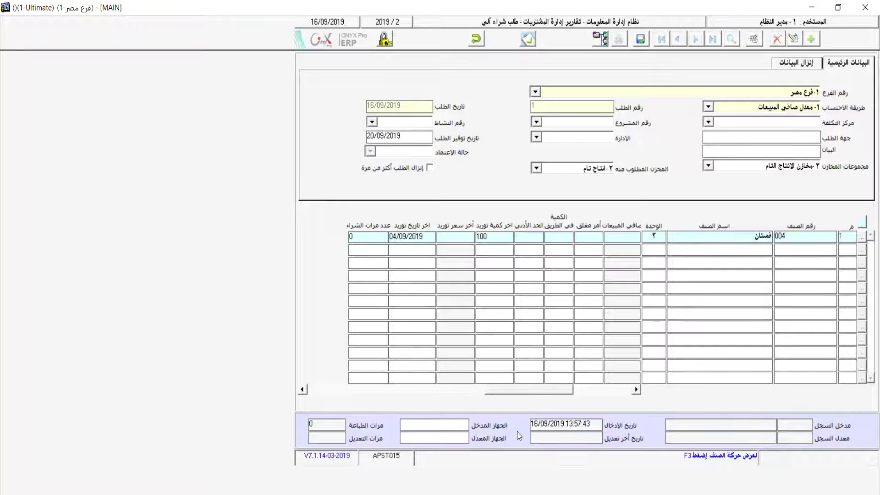
left_click_drag(532, 393, 633, 393)
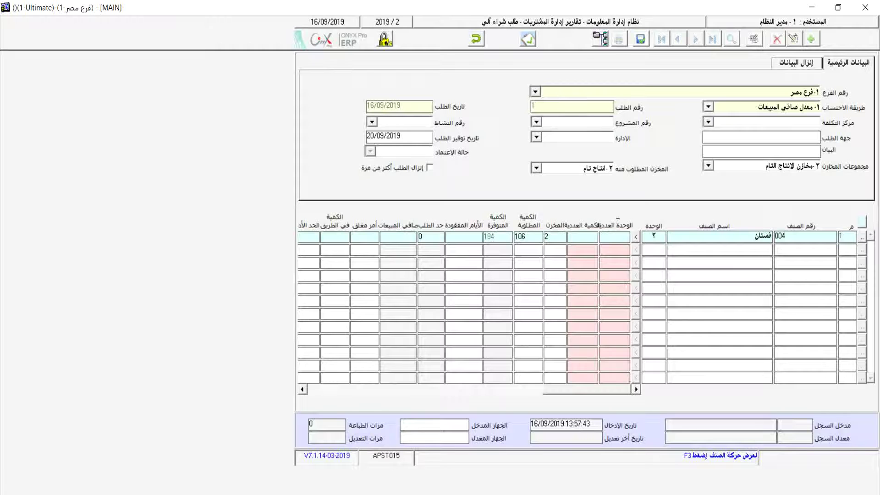
left_click(638, 39)
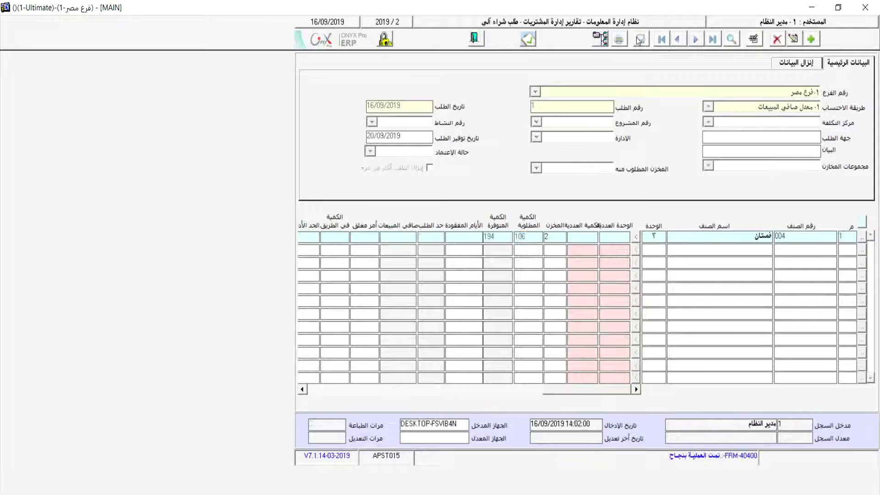
- Set the automatic request's approval status to معتمد, save it and close the approval window
left_click(528, 39)
left_click(627, 227)
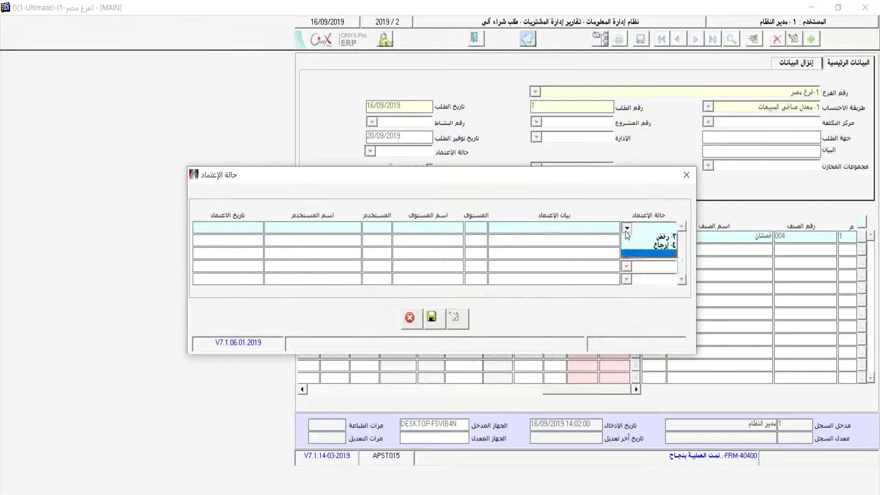
left_click(641, 248)
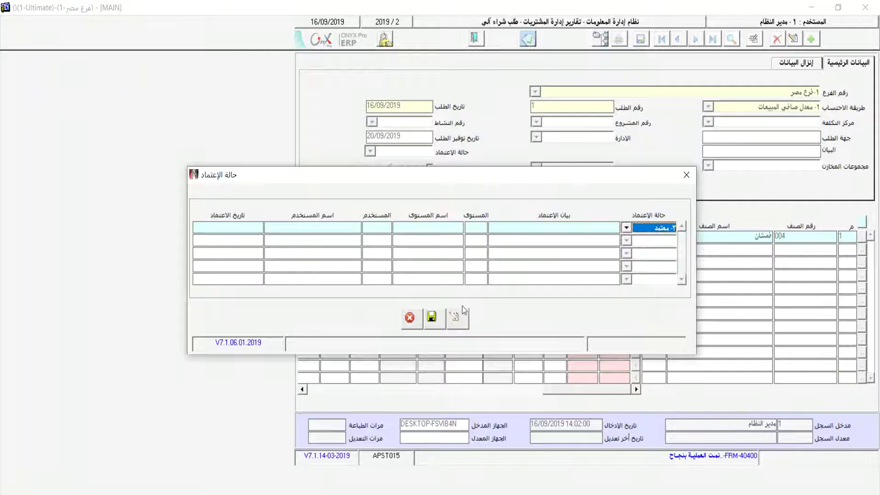
left_click(436, 319)
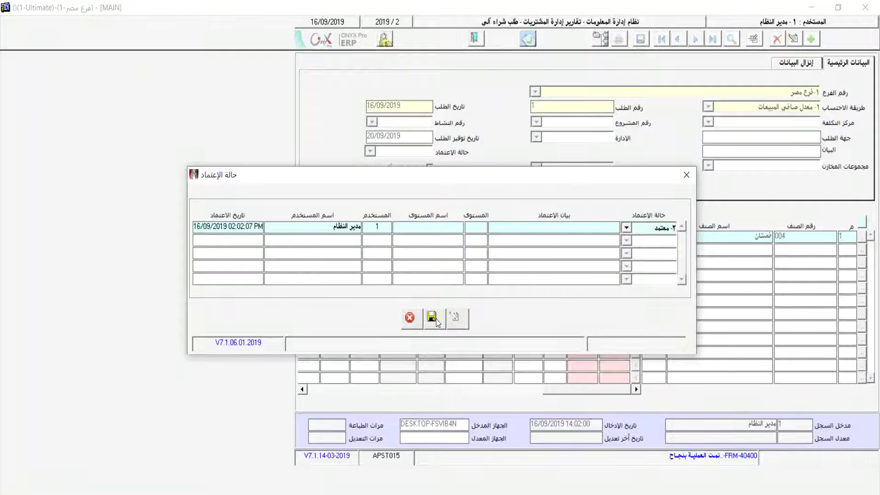
left_click(410, 317)
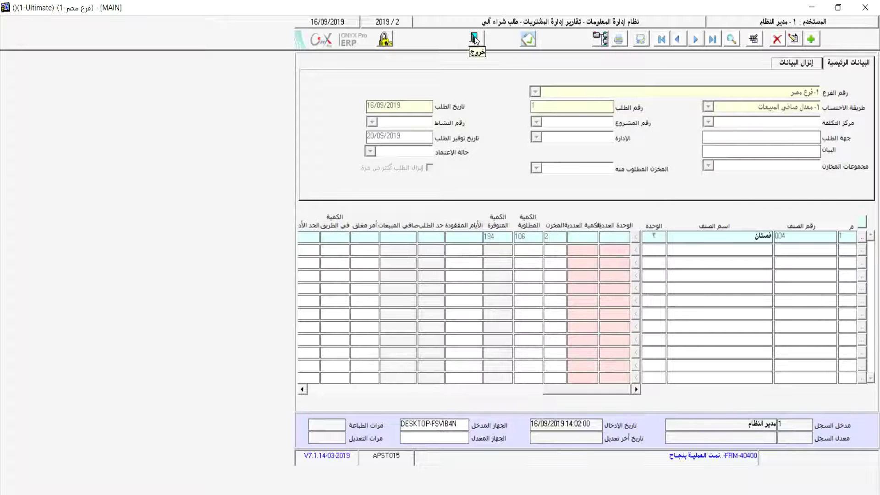
- Close the automatic request form, discard the blank new purchase request and exit to the main system menu
left_click(474, 37)
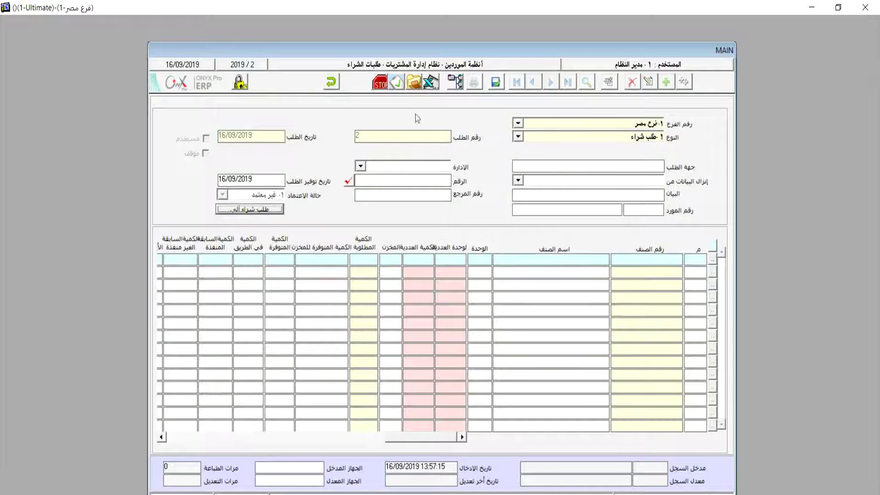
left_click(334, 85)
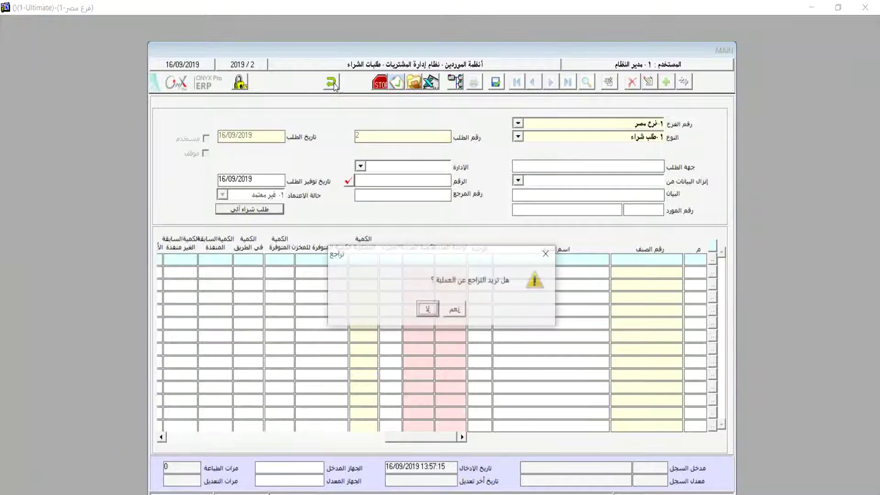
left_click(457, 311)
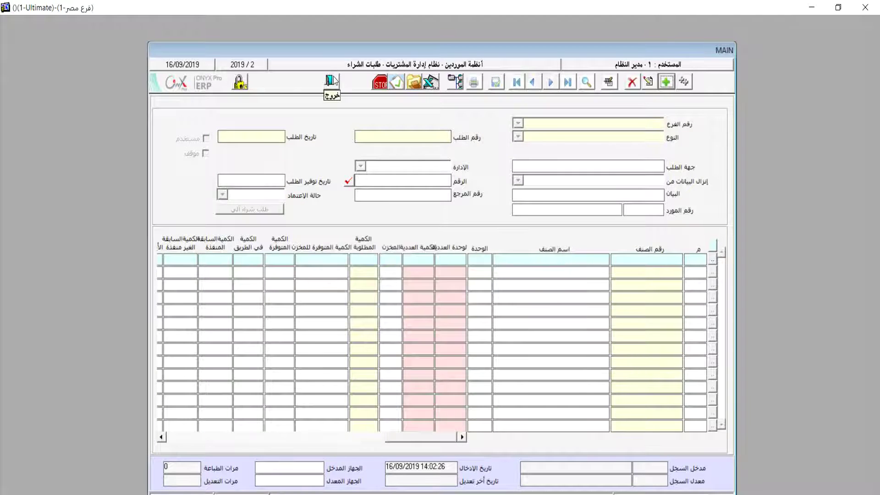
left_click(334, 81)
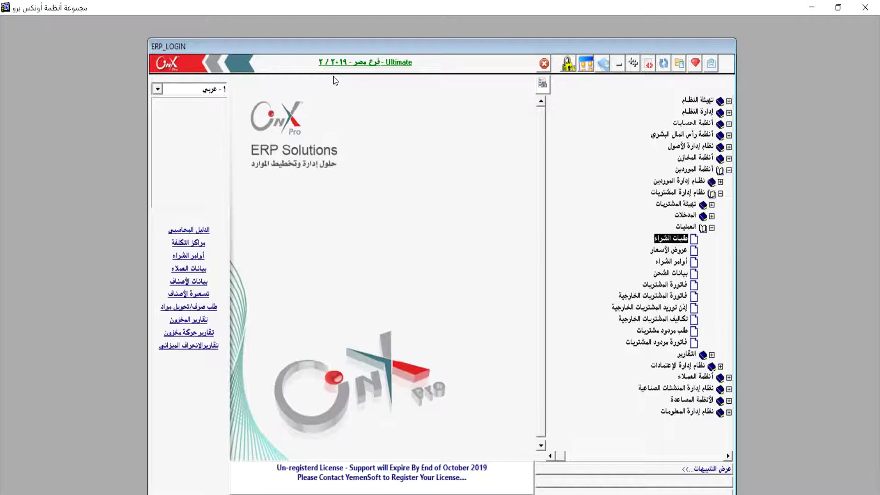
- Open the price quotations form (عروض الأسعار) and start a new quotation for supplier 1 (احمد و شركاه)
double_click(680, 251)
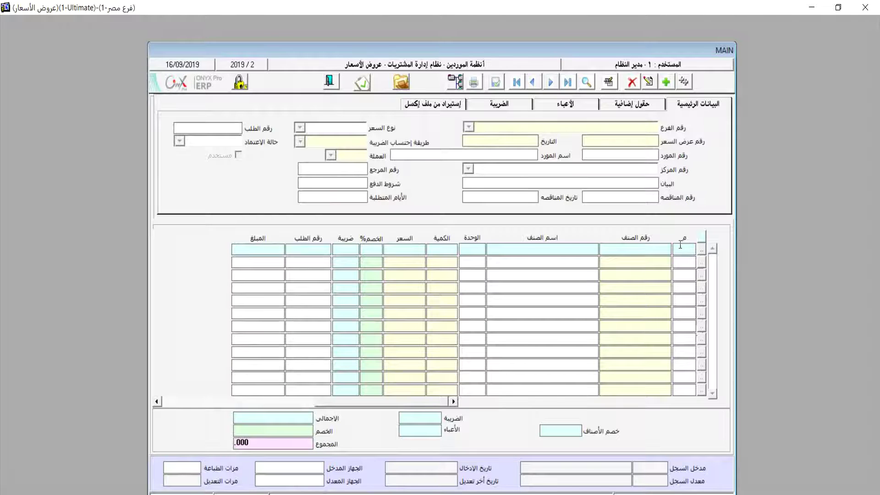
left_click(667, 83)
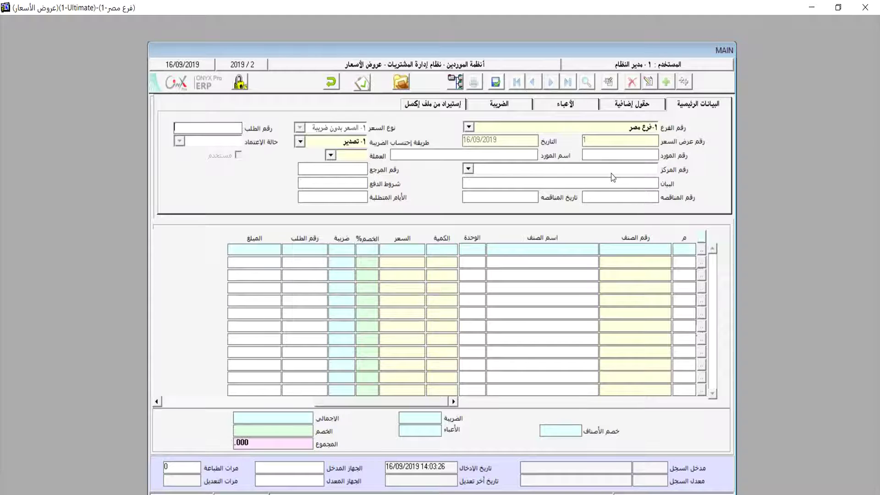
left_click(608, 156)
double_click(608, 155)
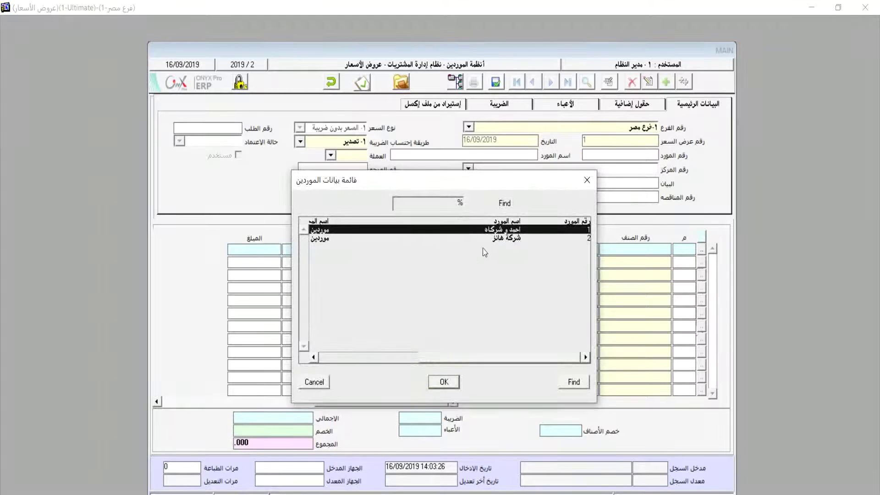
double_click(489, 229)
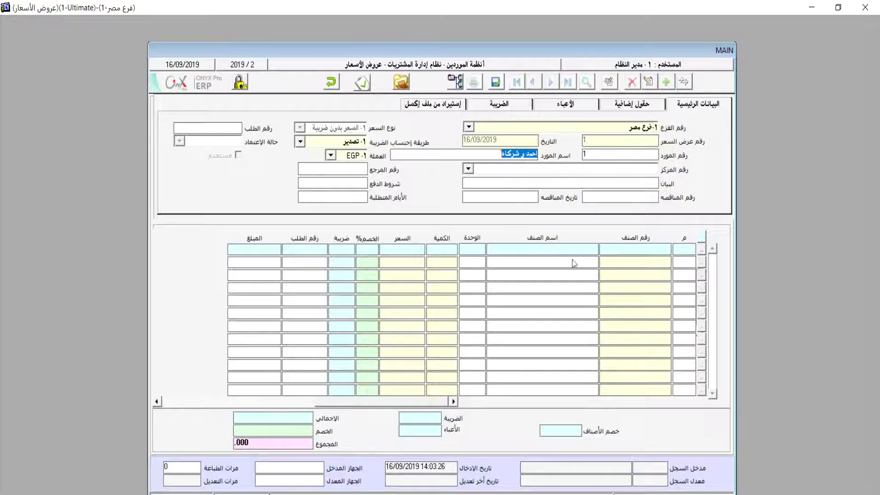
- Add item 004 (فستان) with quantity 106 and price 100 to the first line, and save the quotation
left_click(648, 249)
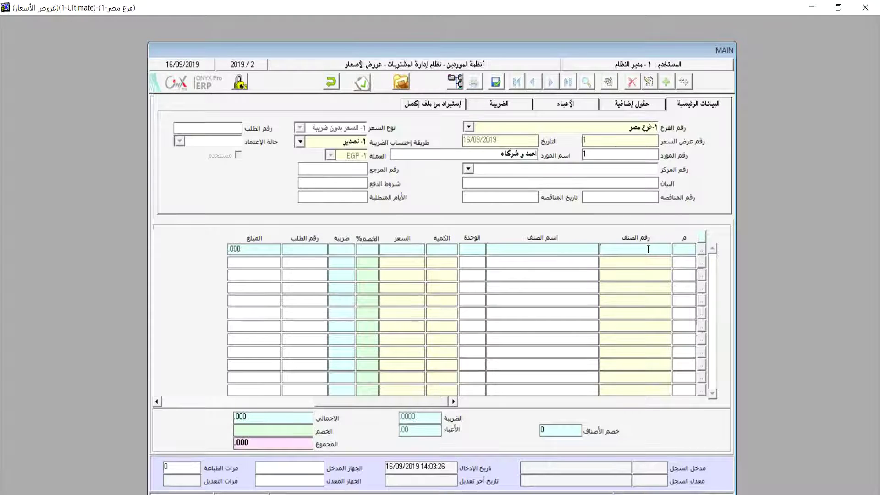
double_click(648, 249)
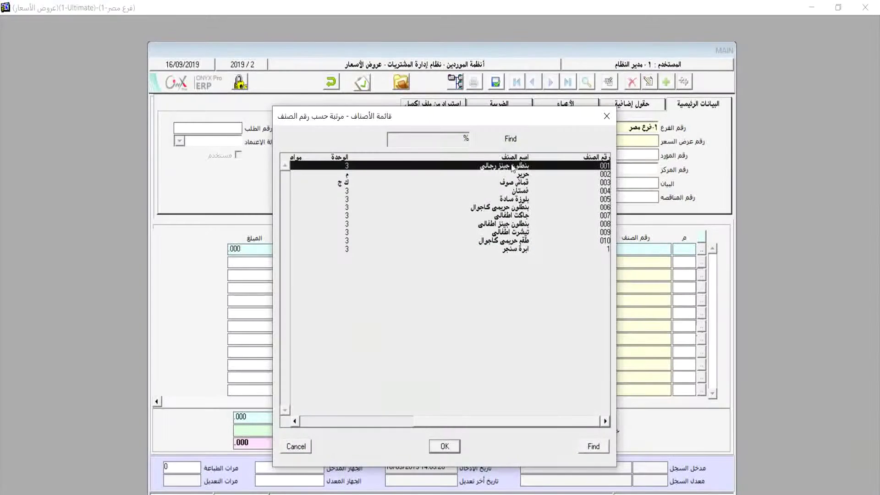
double_click(523, 192)
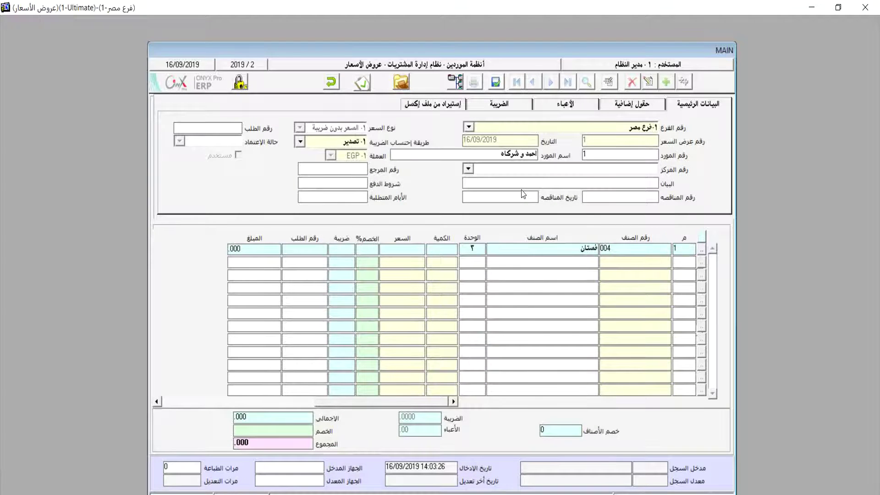
type("106")
key("Return")
type("100")
key("Return")
left_click(416, 250)
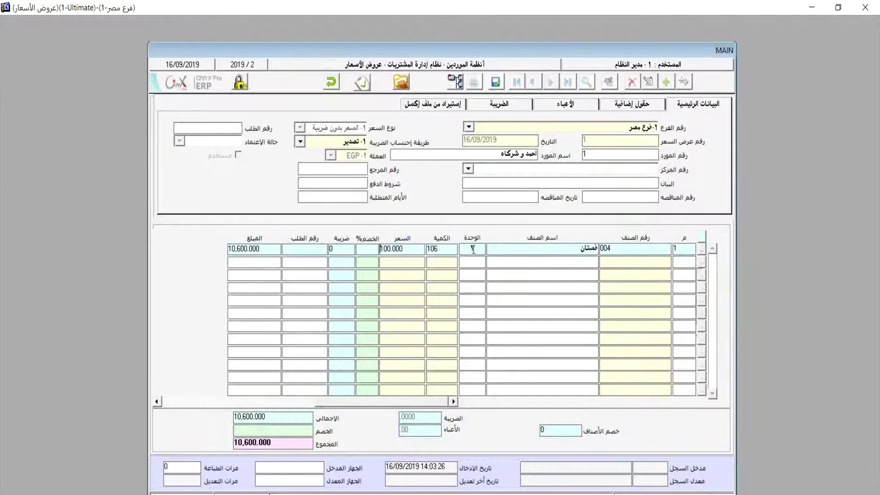
left_click(497, 81)
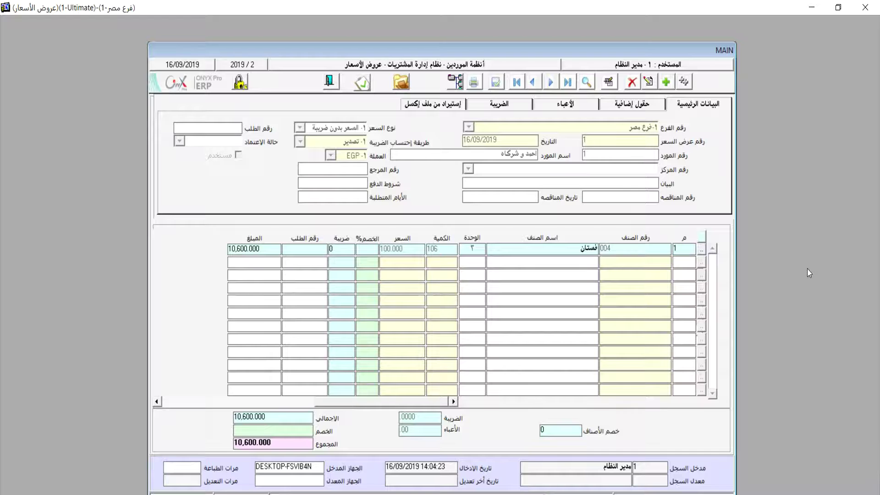
- Start a second price quotation for supplier 2 (شركة هانز) with EGP as the currency
left_click(667, 82)
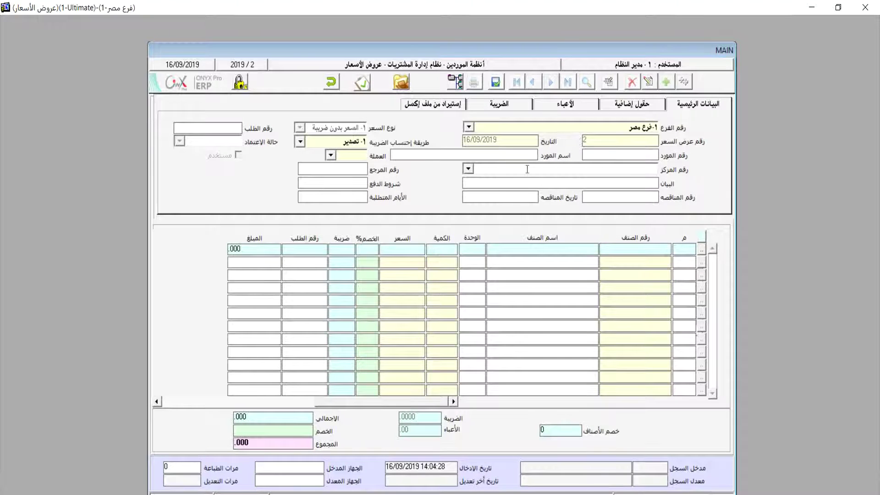
left_click(631, 155)
type("2")
key("Return")
key("Return")
left_click(331, 156)
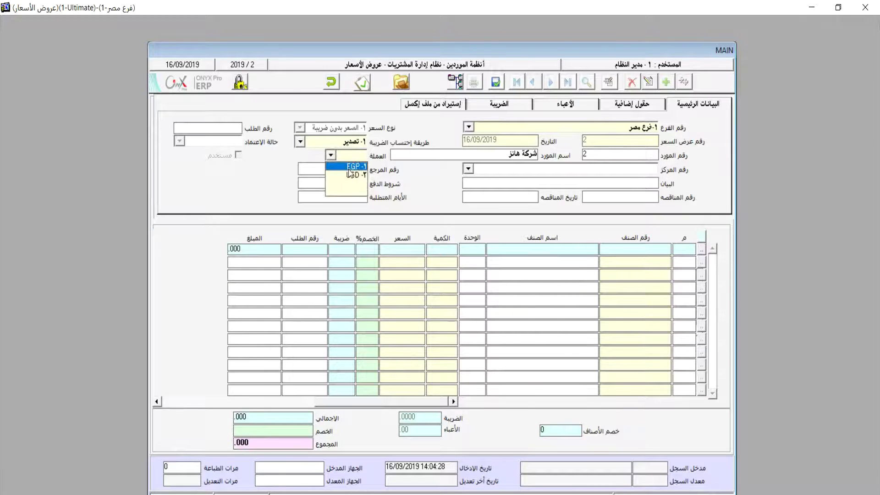
left_click(349, 168)
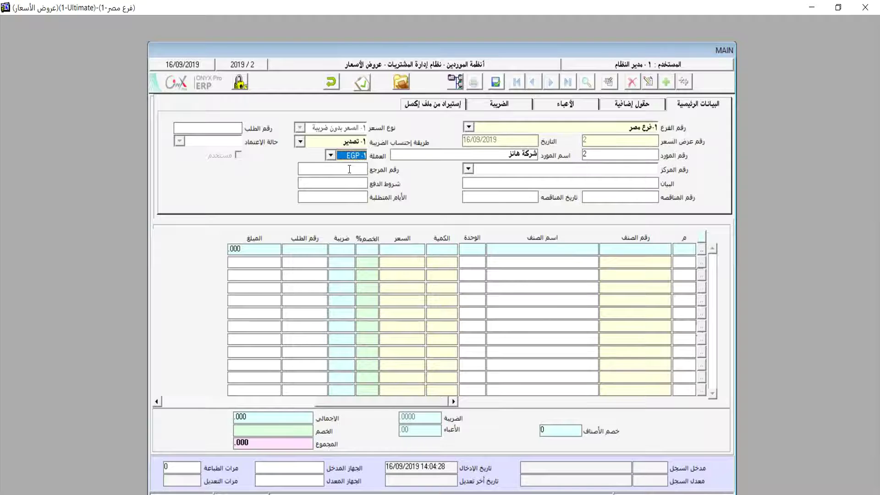
- Add item 004 (فستان) to the second quotation's first line with a quantity of 106
left_click(650, 248)
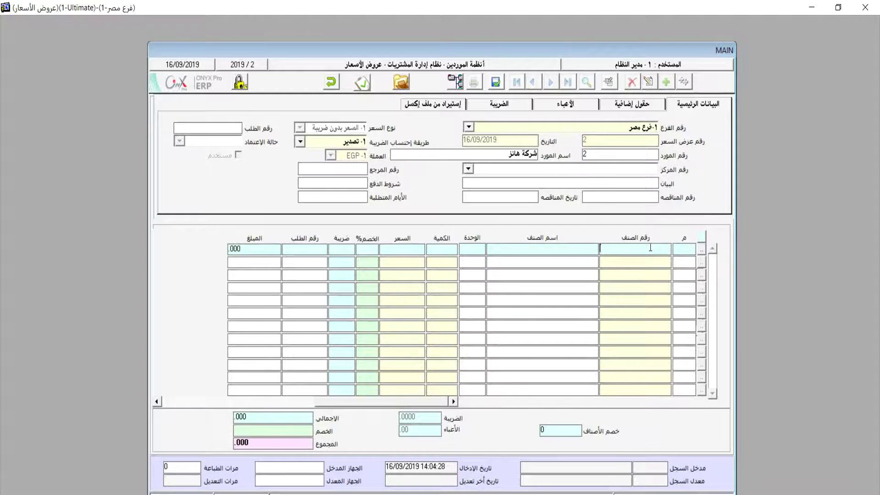
double_click(650, 247)
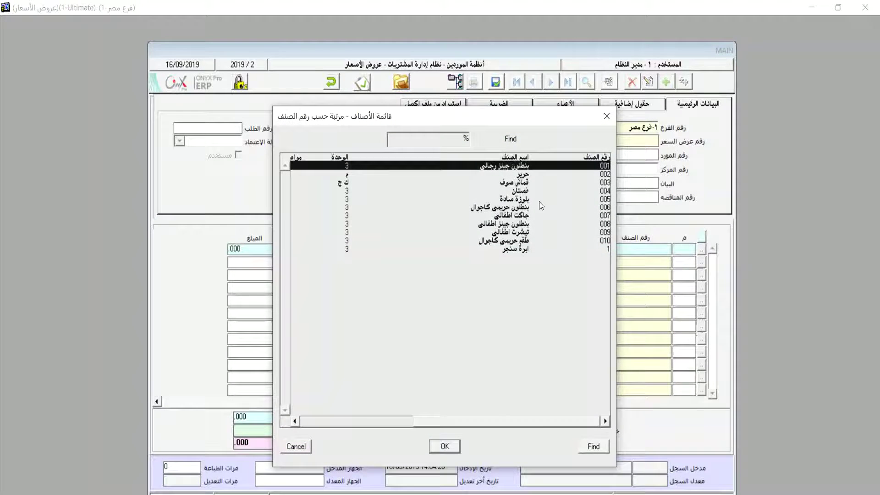
double_click(512, 190)
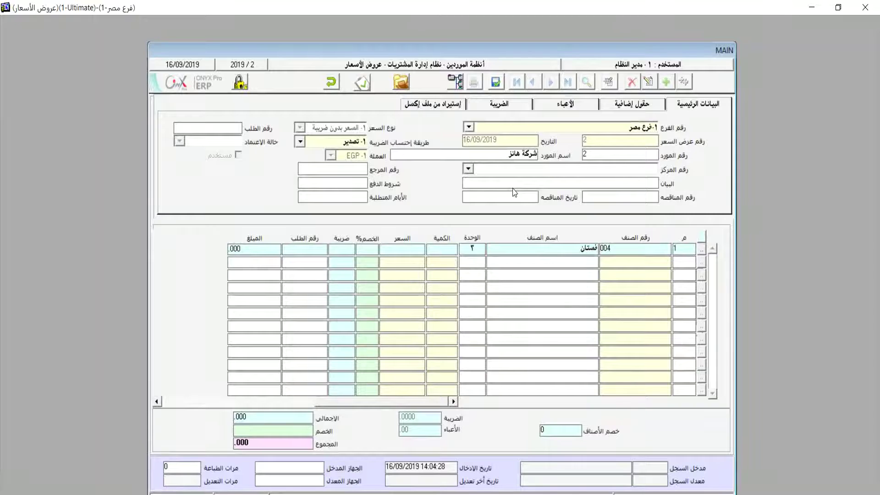
type("106")
key("Return")
- Set the price of item 004 to 101 and save the second quotation
type("11")
key("BackSpace")
type("00")
key("BackSpace")
type("1")
key("Return")
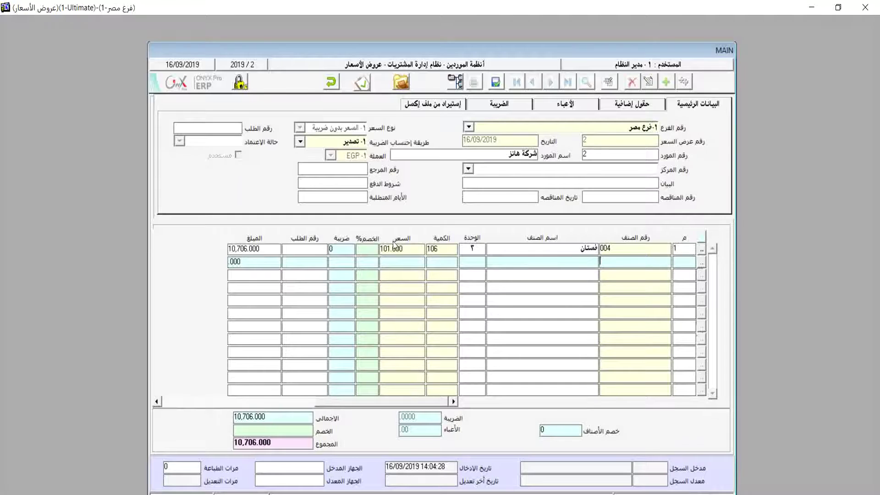
key("Up")
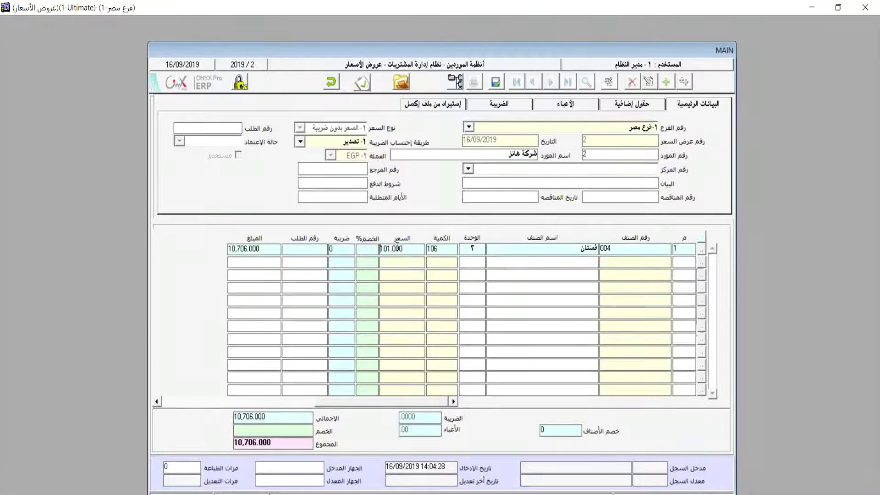
left_click(496, 83)
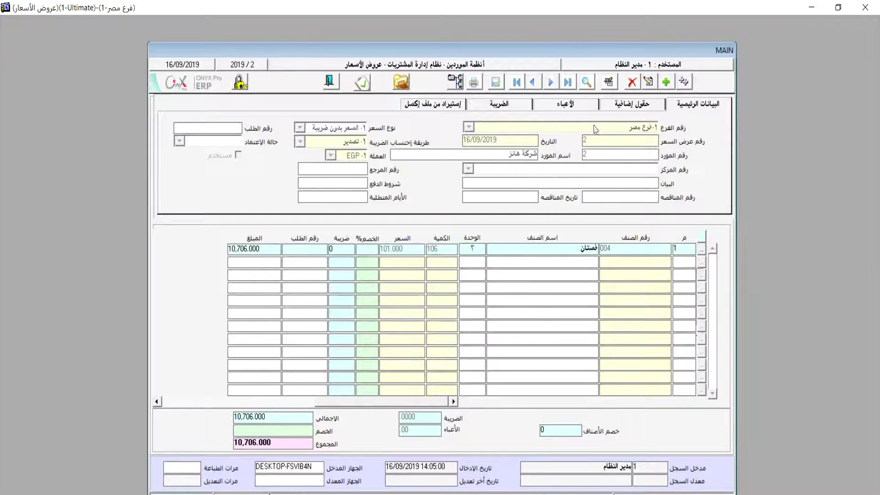
- Look up the saved quotations of شركة هانز and احمد و شركاه in turn to compare their prices for item 004
left_click(586, 83)
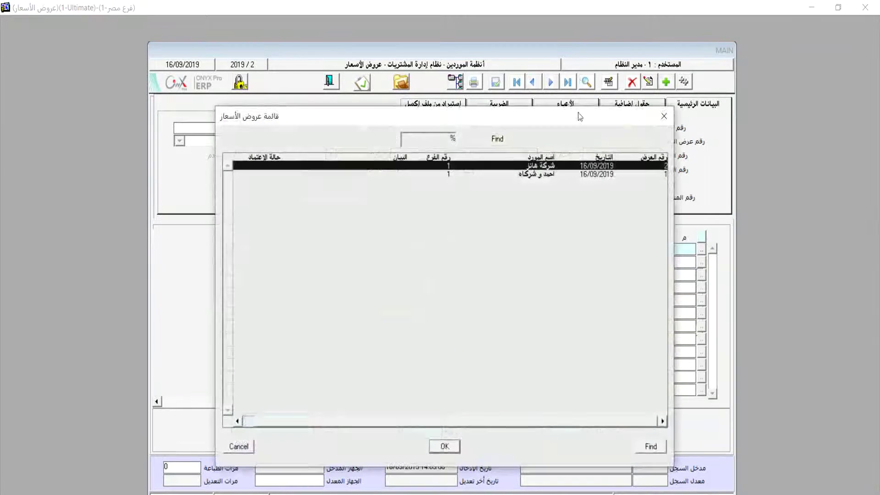
double_click(553, 168)
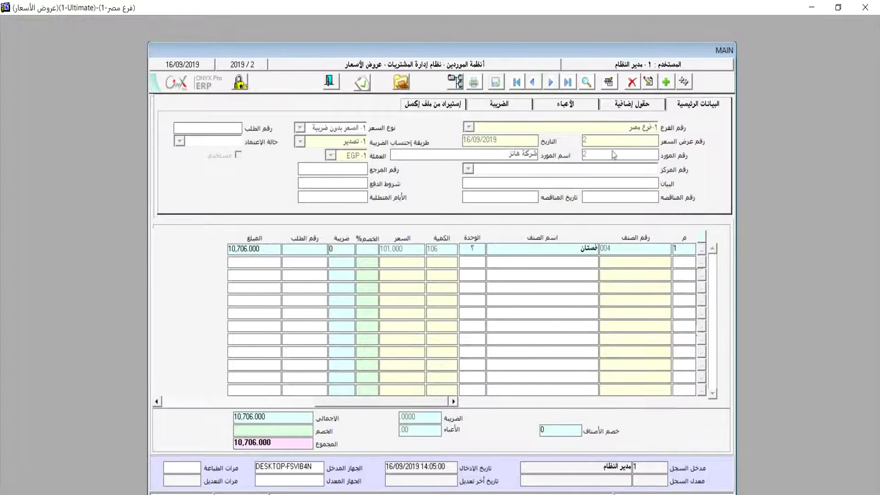
left_click(586, 83)
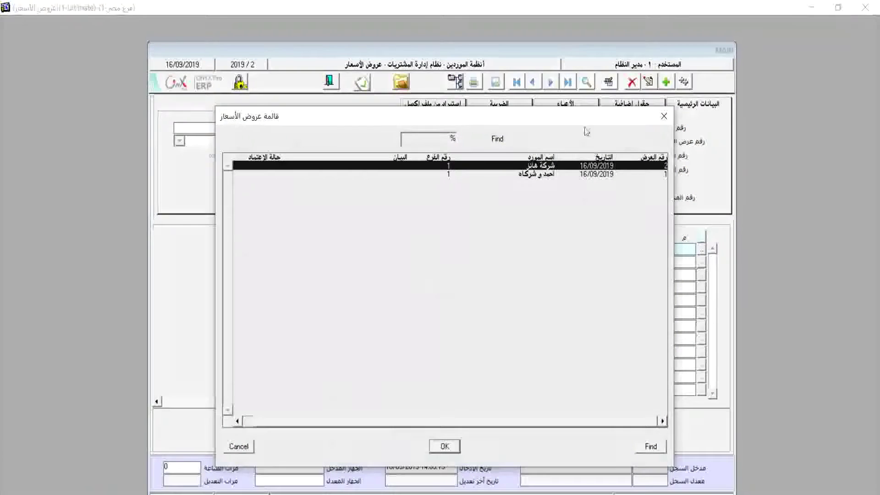
double_click(543, 175)
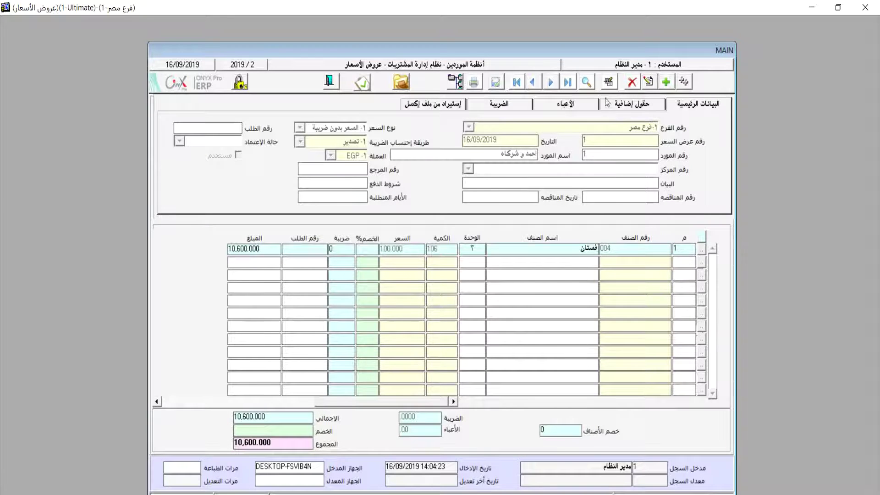
left_click(588, 82)
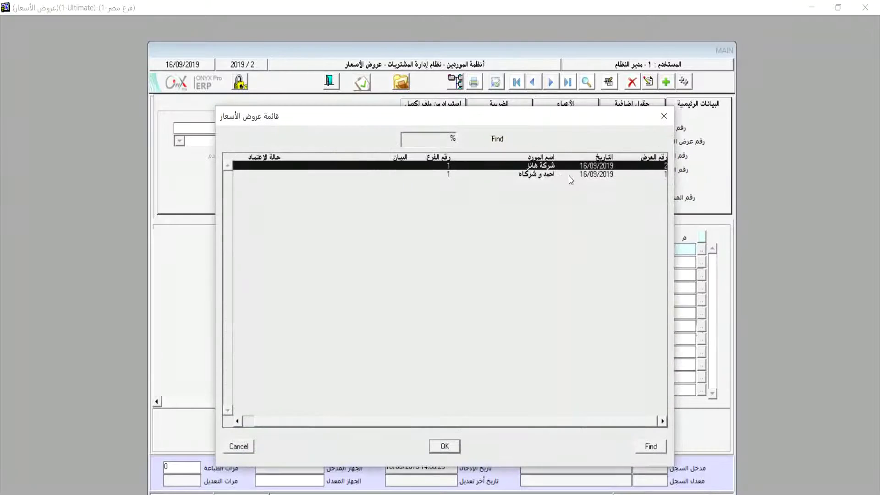
double_click(553, 167)
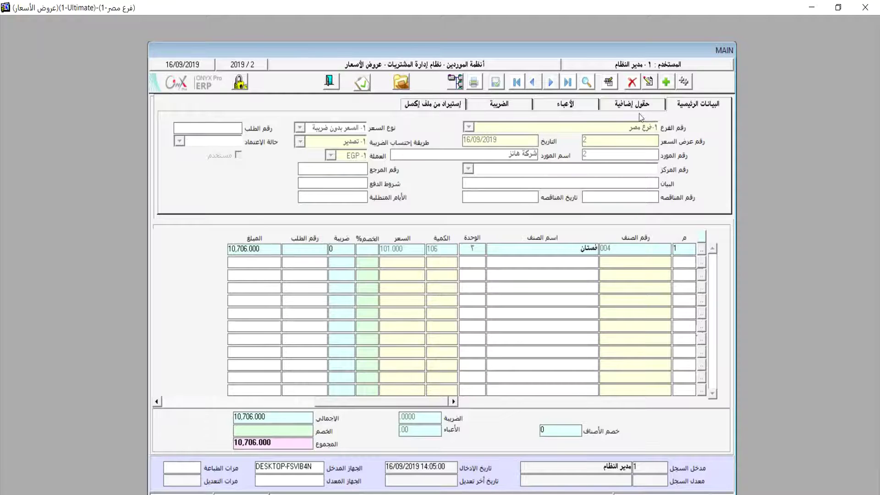
- Open quotation 1 from احمد و شركاه, set its approval status to معتمد, save it and close the approval window
left_click(587, 82)
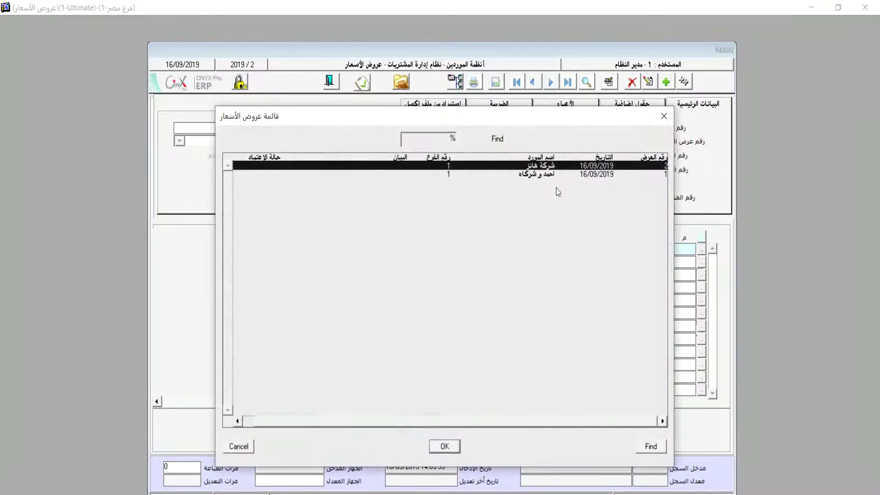
double_click(547, 178)
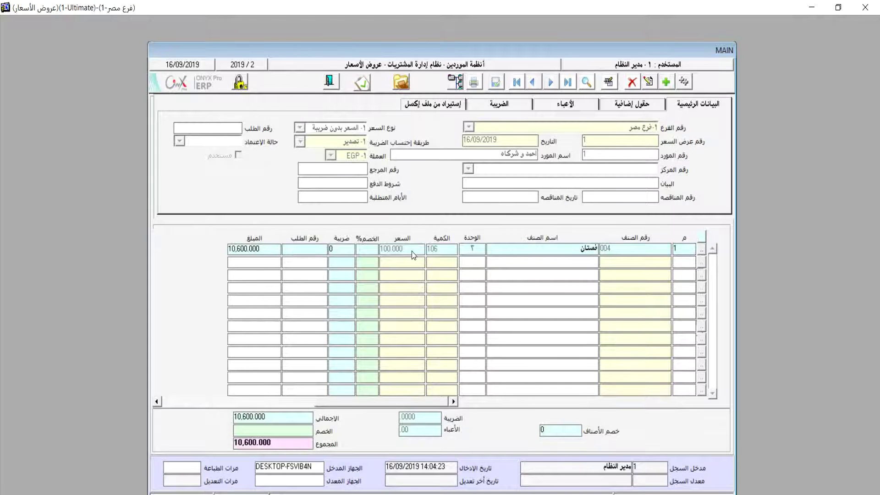
left_click(363, 81)
left_click(626, 229)
left_click(642, 251)
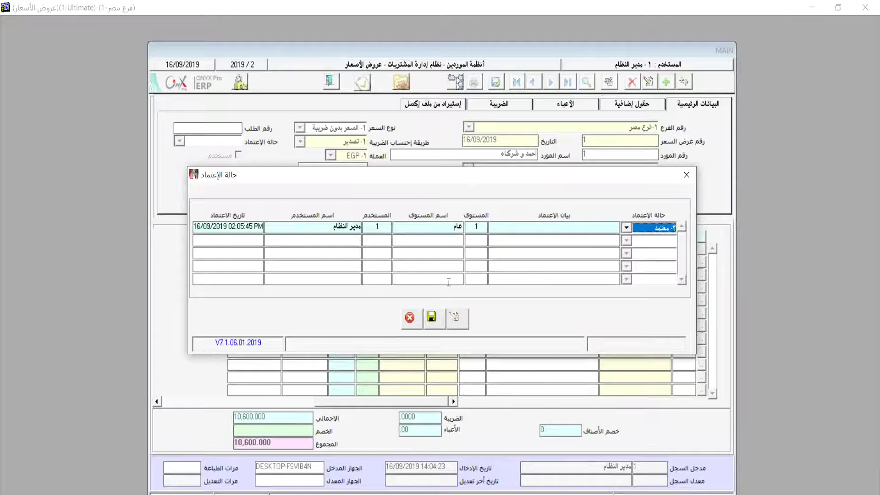
left_click(432, 319)
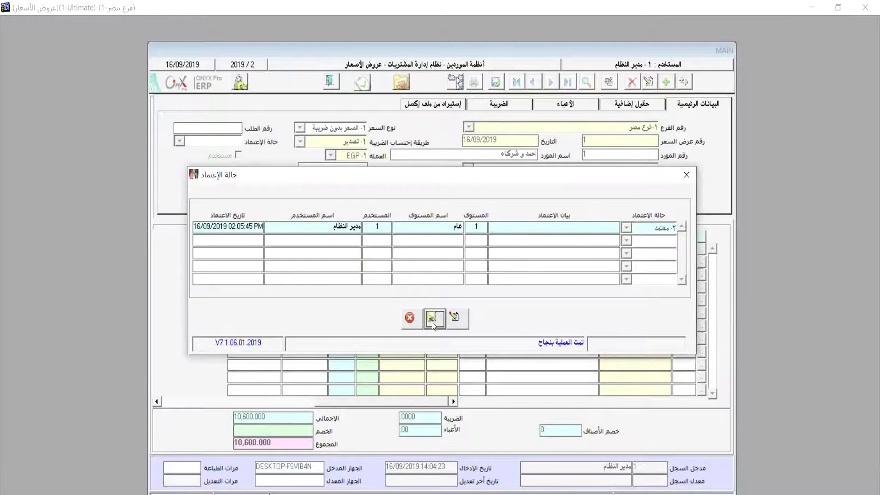
left_click(410, 317)
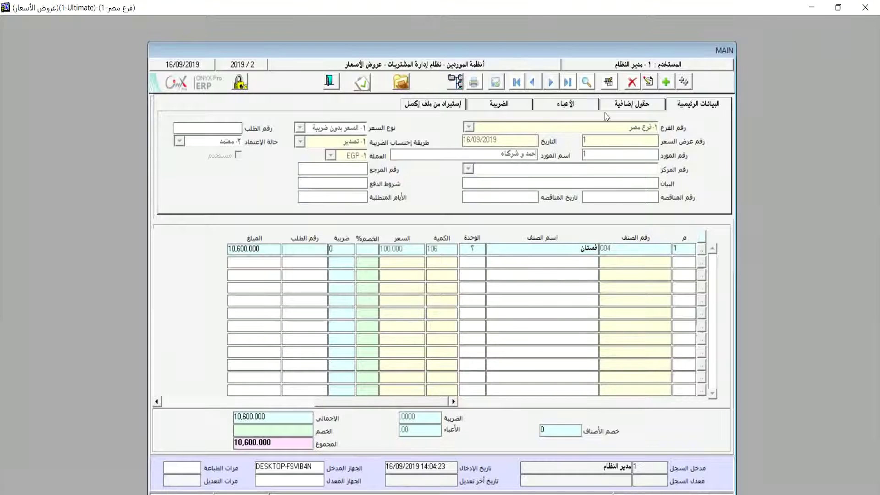
- Review the approved quotation's additional fields, charges (الأعباء), tax (الضريبة) and Excel import sections
left_click(630, 106)
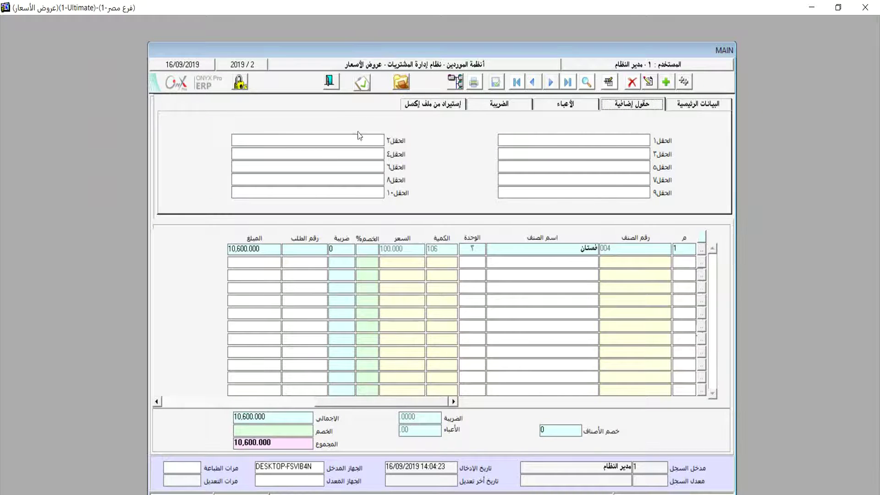
left_click(579, 105)
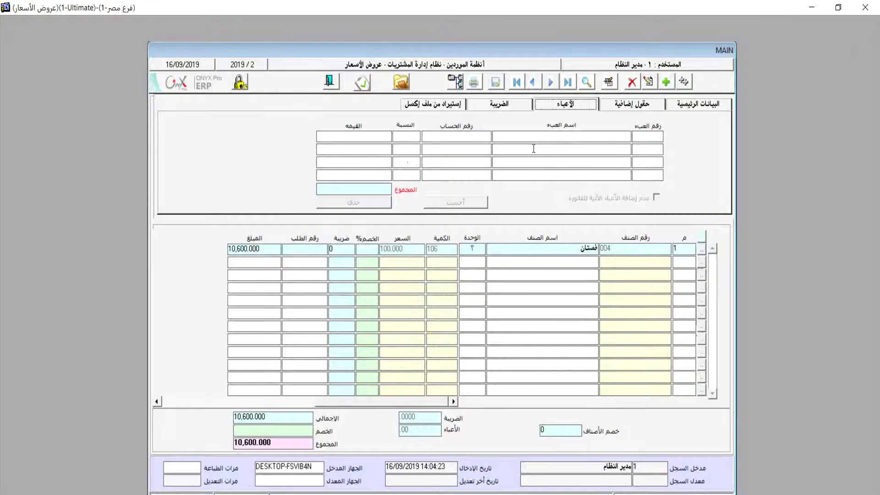
left_click(512, 107)
left_click(542, 108)
left_click(499, 105)
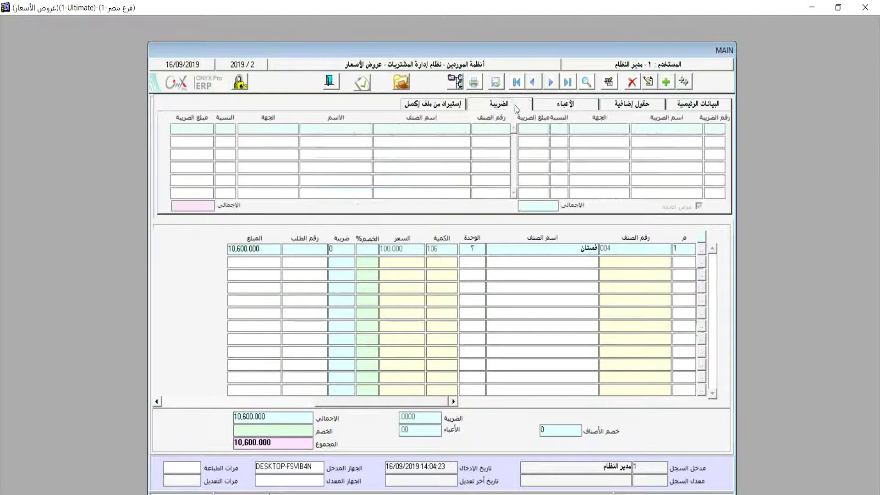
left_click(455, 105)
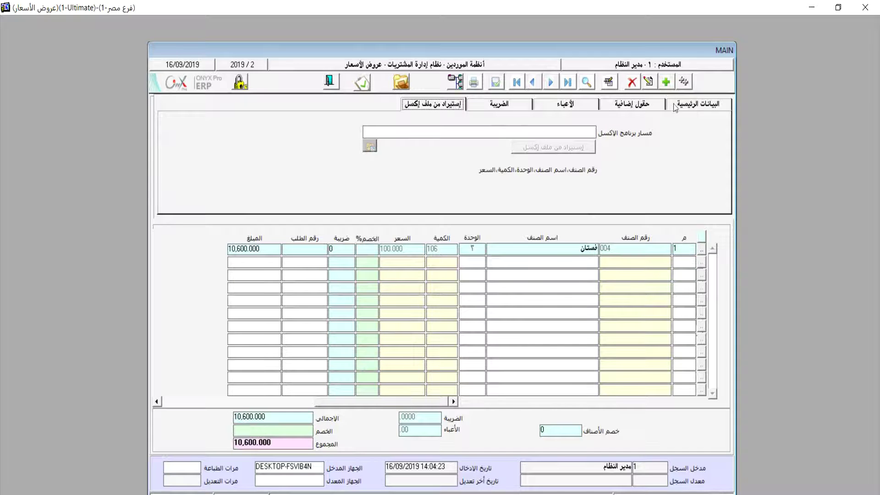
- Start a new quotation and set its Excel program path to EXCEL.EXE in the Office15 folder for the import
left_click(666, 83)
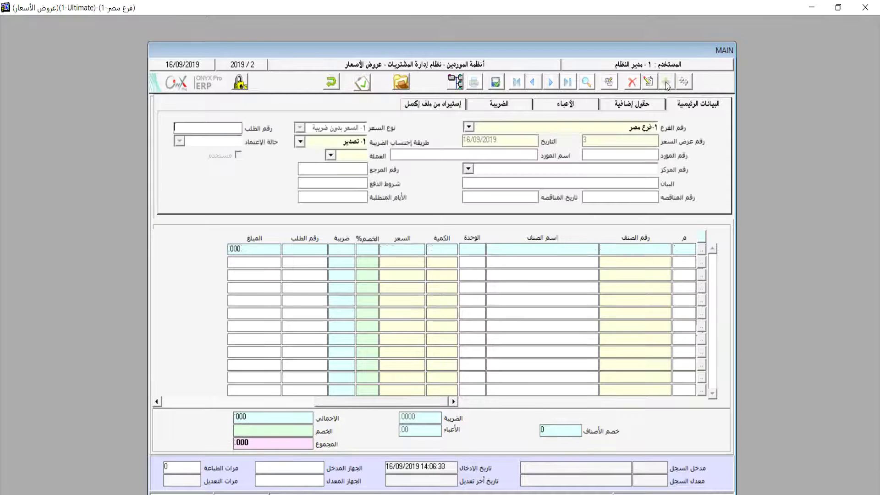
left_click(451, 106)
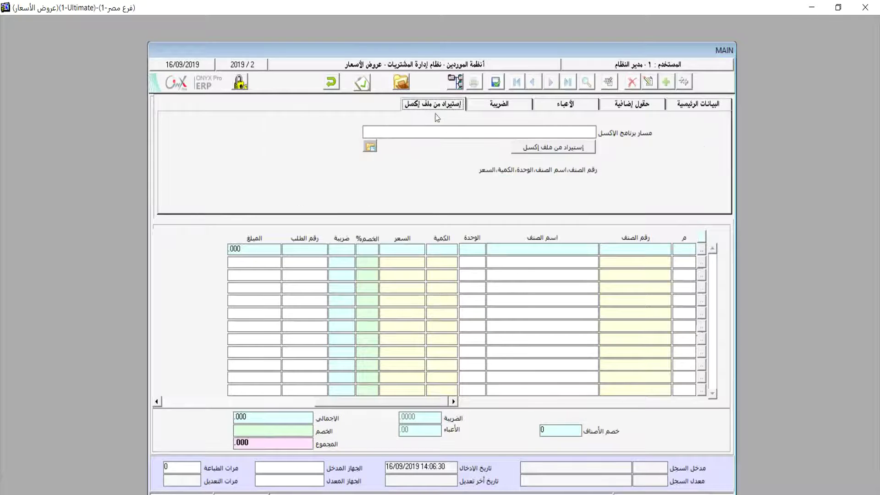
left_click(370, 147)
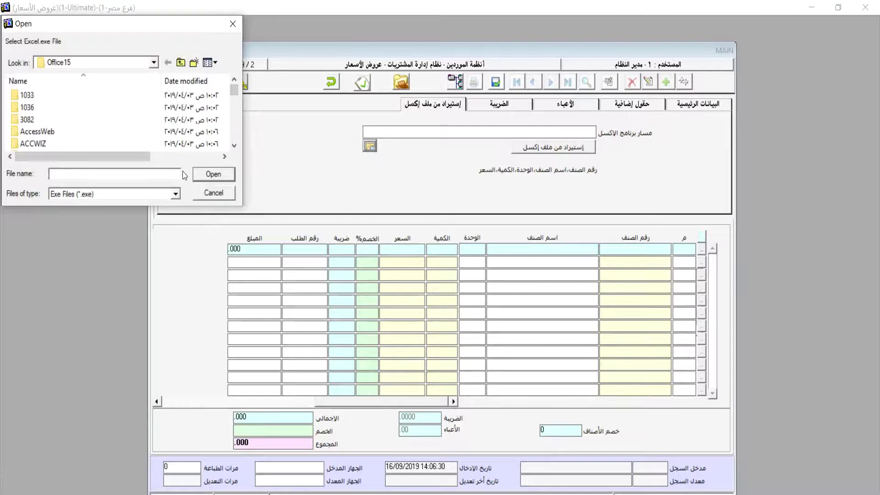
type("exc")
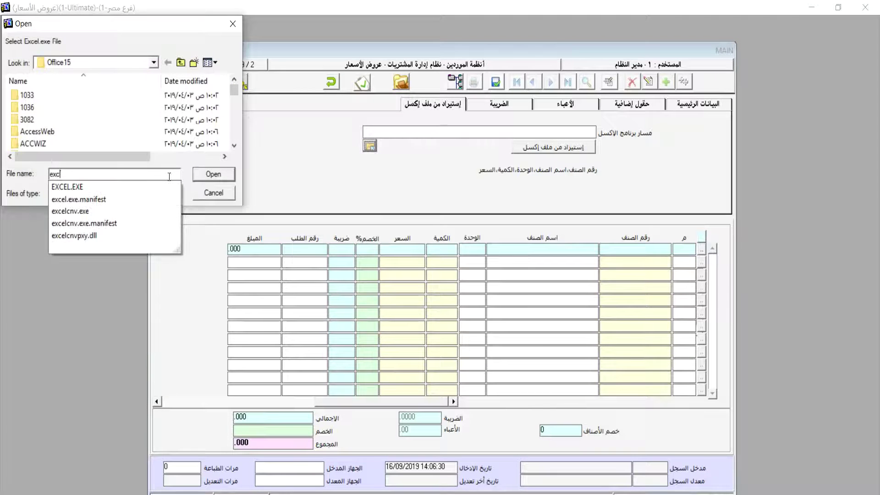
left_click(119, 186)
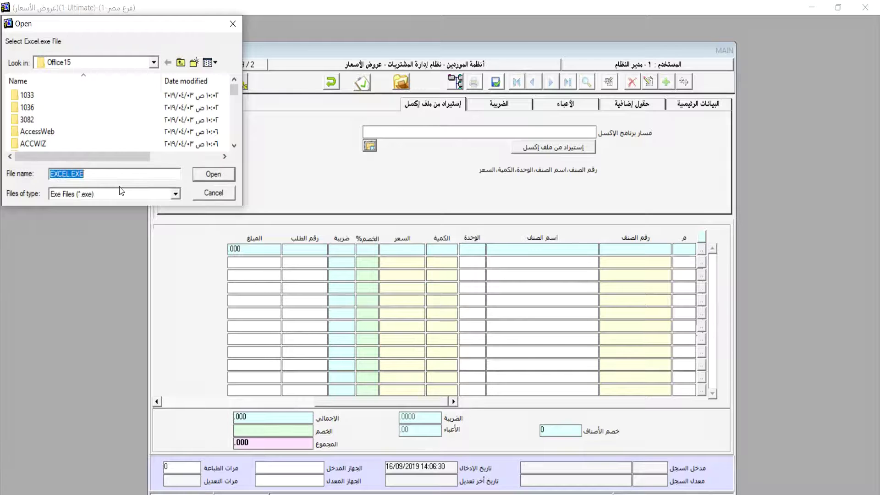
left_click(213, 174)
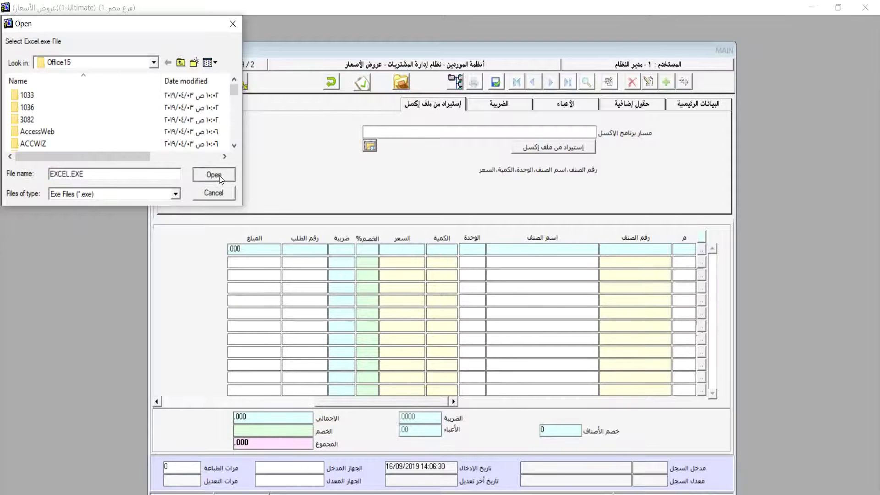
- Open the Excel file selection for importing items, cancel it and discard the new quotation
left_click(585, 151)
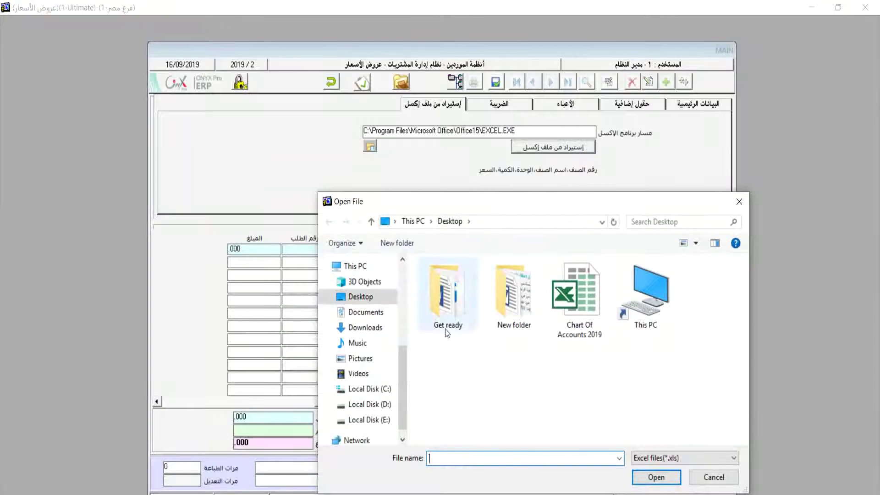
left_click(713, 477)
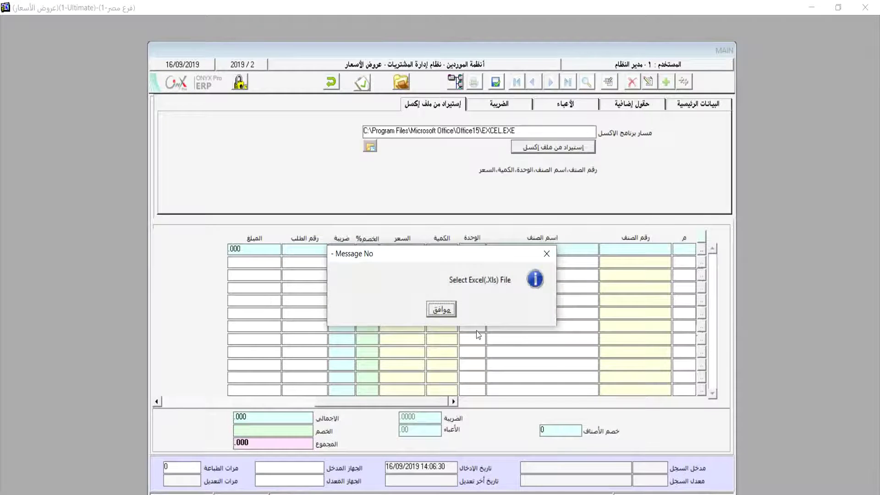
left_click(448, 310)
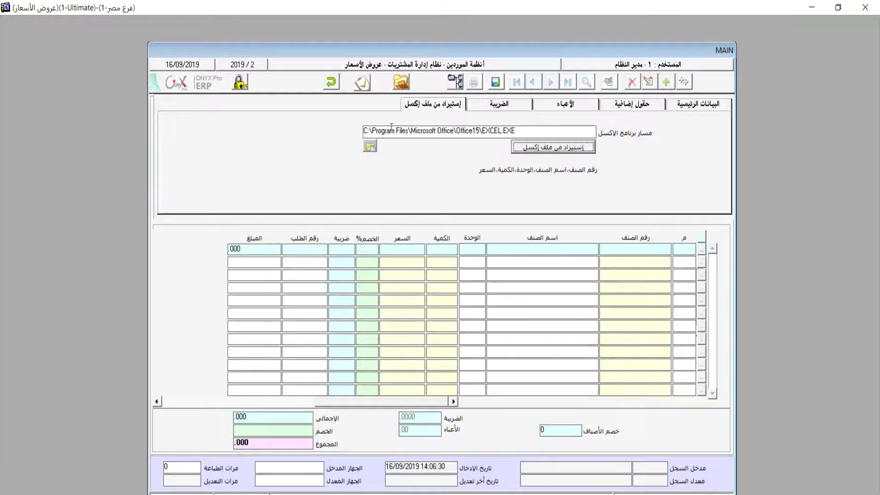
left_click(330, 81)
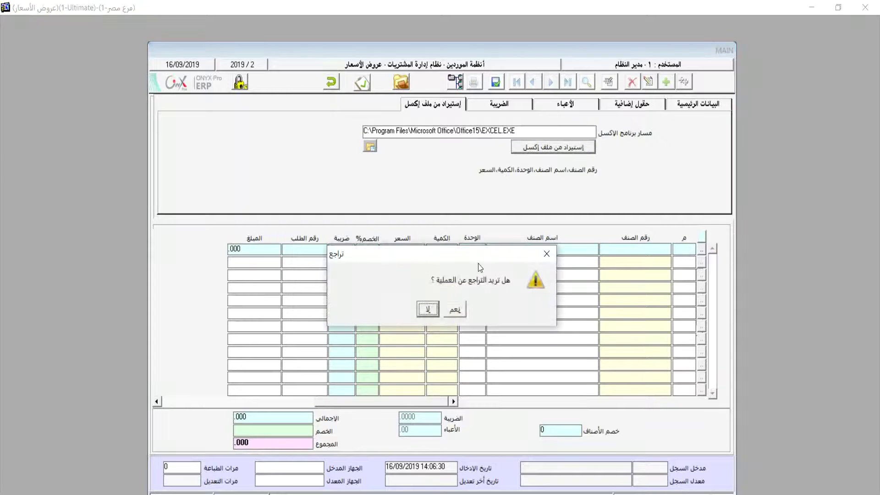
left_click(459, 311)
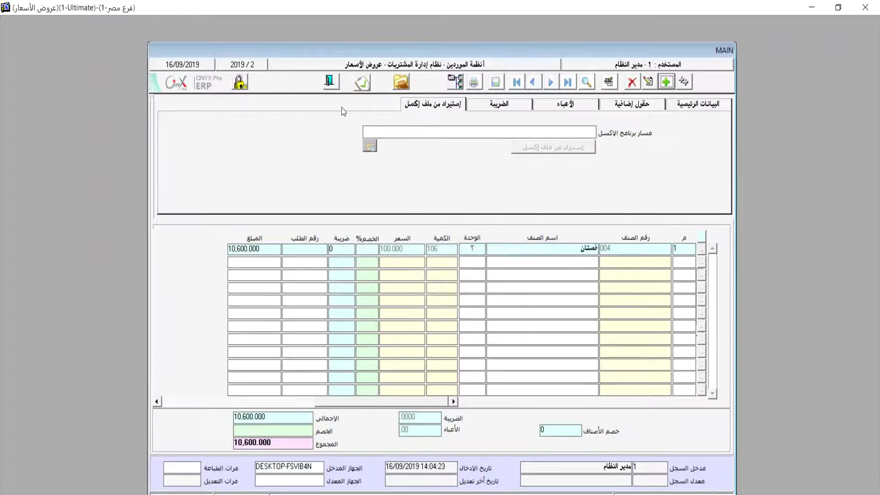
- Close the quotations screen, open purchase orders (أوامر الشراء) and start a new order of type أمر شراء
left_click(330, 84)
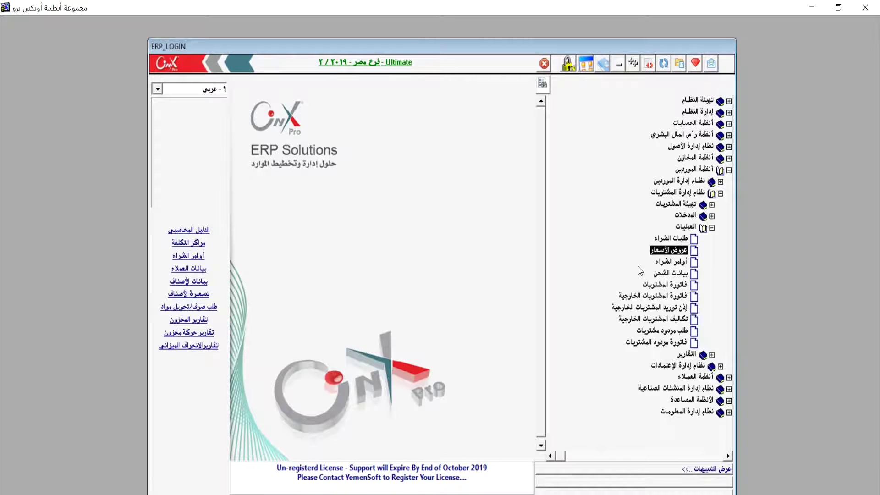
left_click(672, 262)
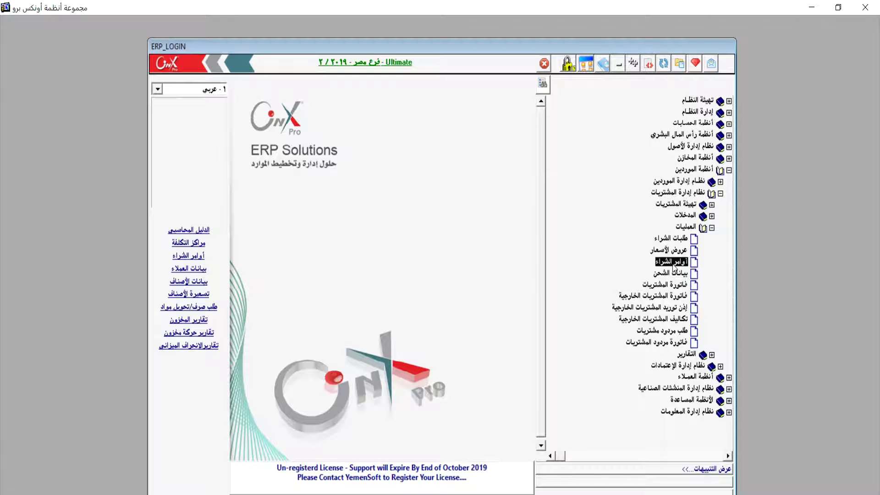
double_click(673, 264)
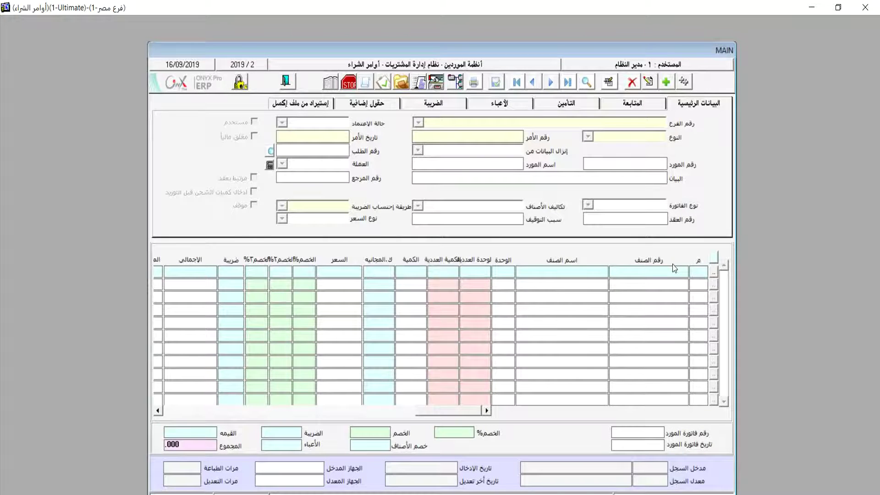
left_click(668, 81)
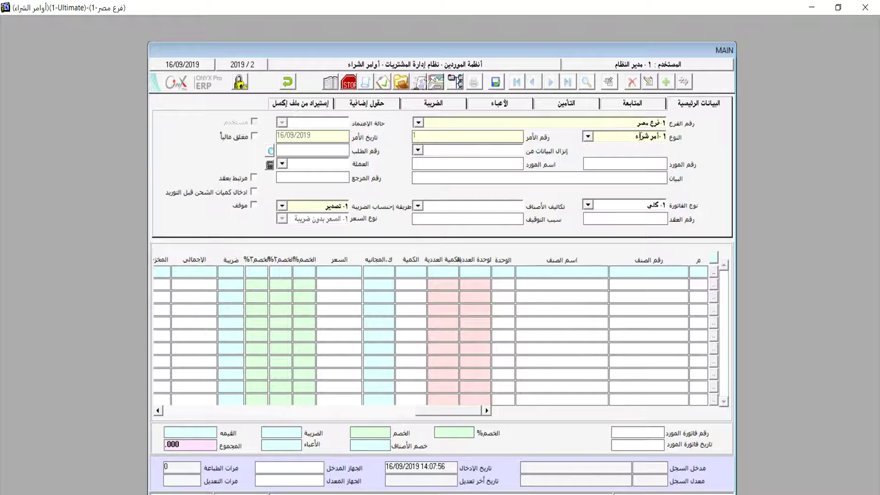
left_click(588, 136)
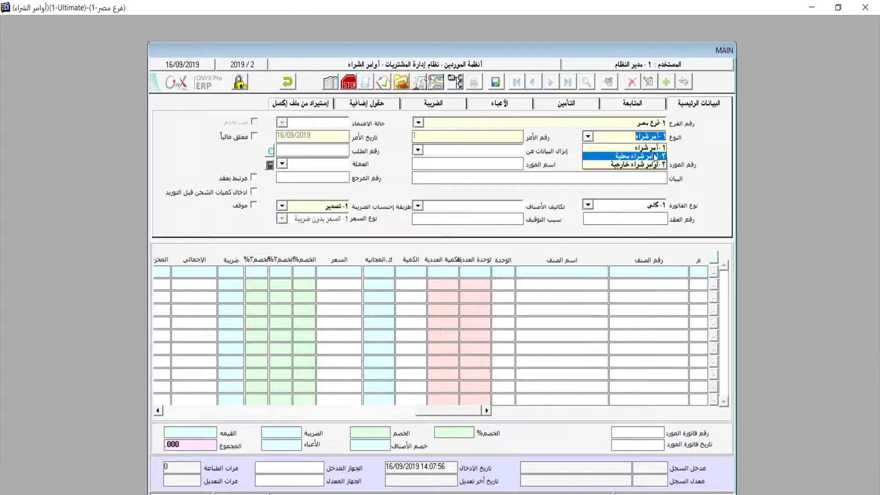
left_click(653, 148)
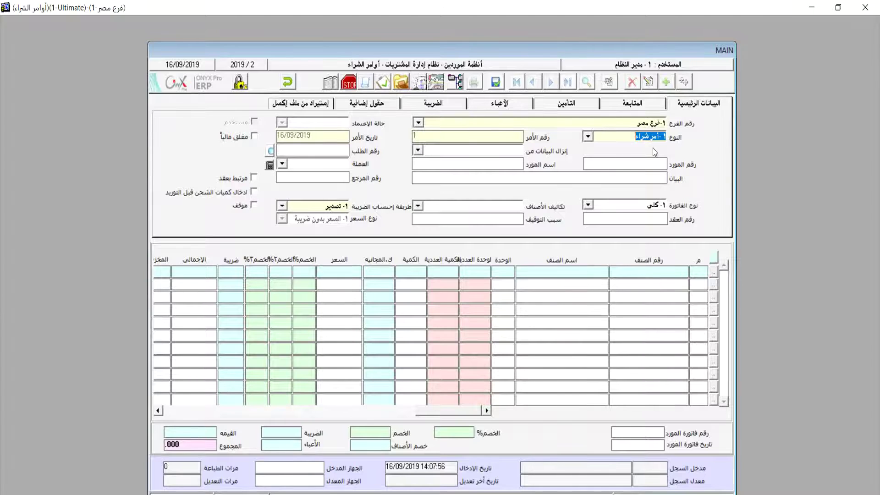
- Set the order's data source to طلب شراء and load purchase request 1 into it
left_click(616, 166)
left_click(418, 150)
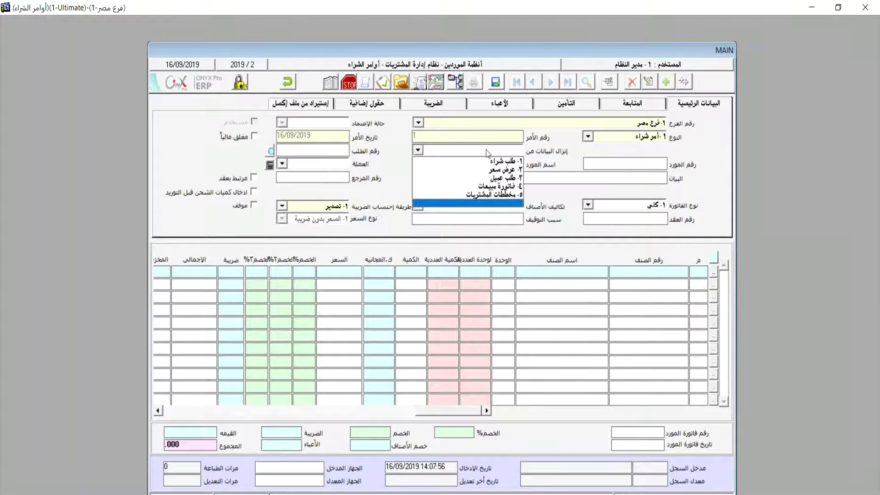
left_click(417, 151)
left_click(418, 150)
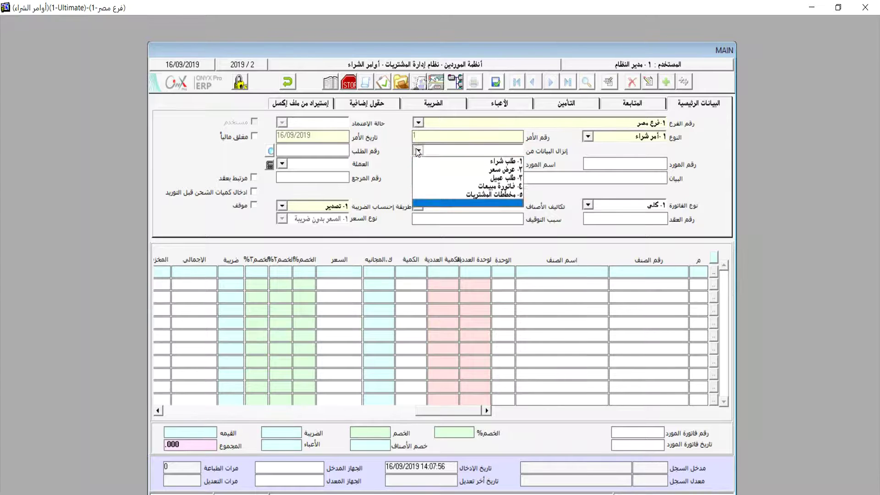
left_click(516, 161)
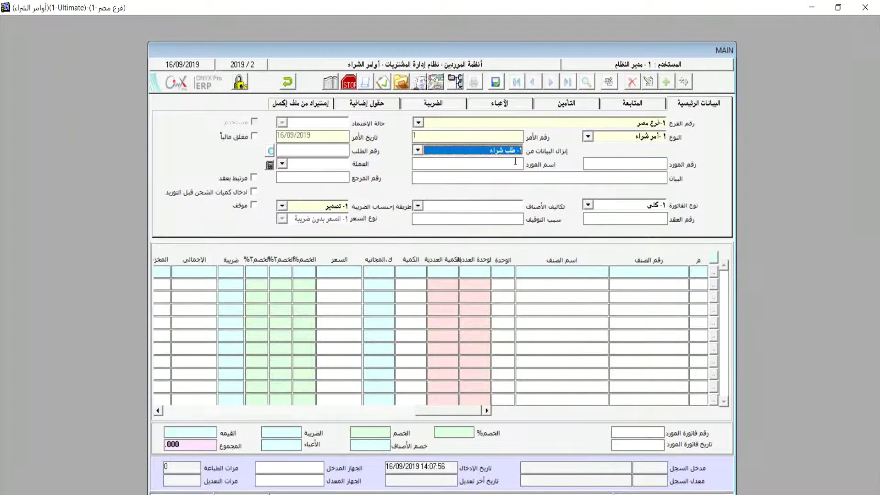
left_click(339, 153)
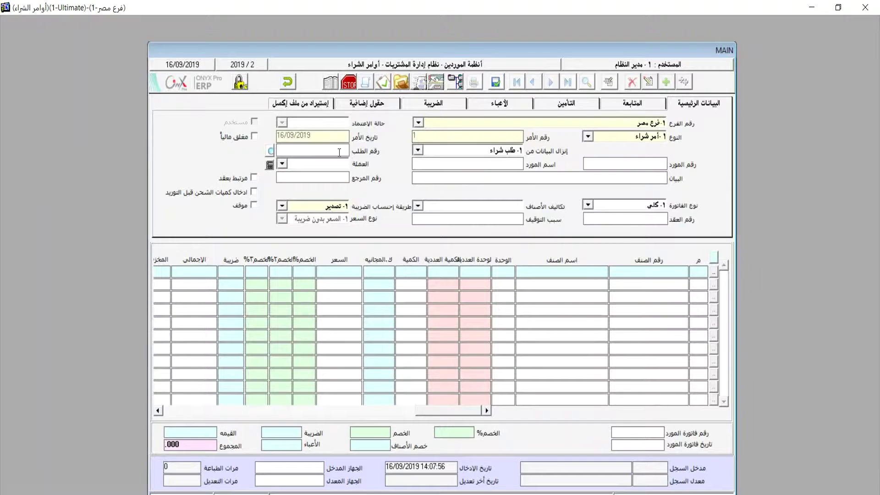
double_click(339, 152)
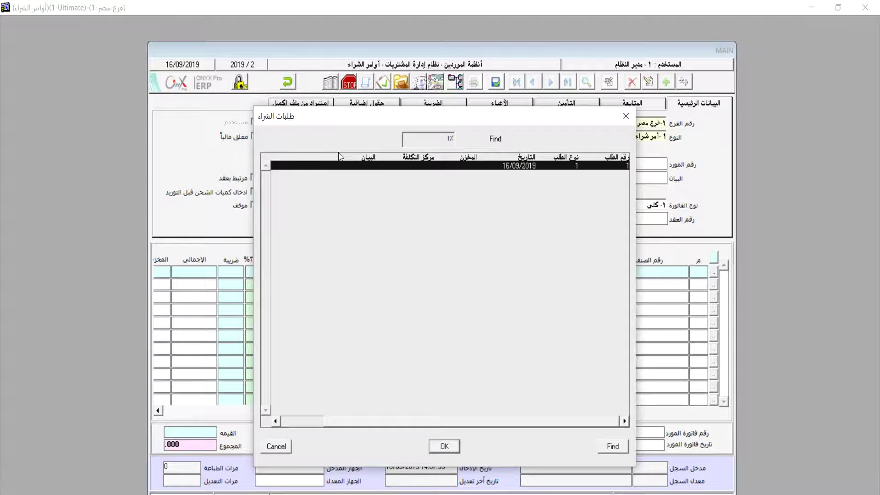
double_click(541, 166)
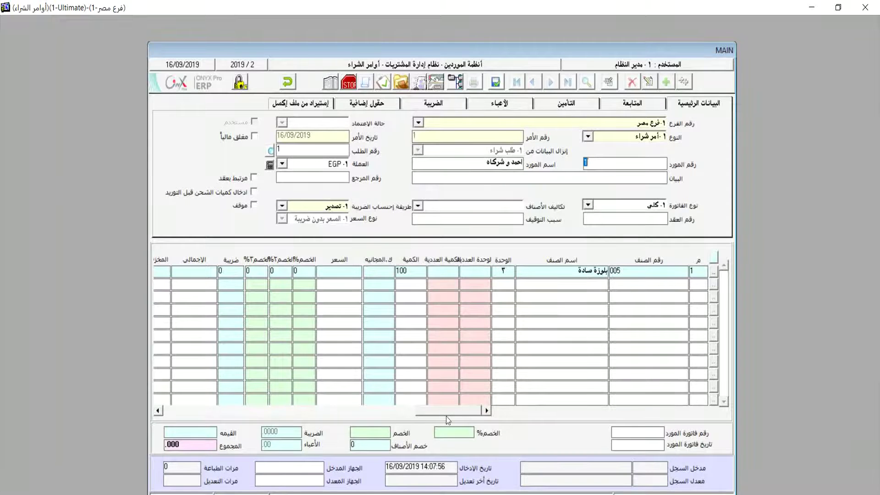
- Review the invoice type and item cost options, keeping the invoice type كلى and the item cost empty
mouse_move(447, 416)
left_mouse_down()
mouse_move(375, 409)
mouse_move(450, 416)
left_mouse_up()
left_click(589, 204)
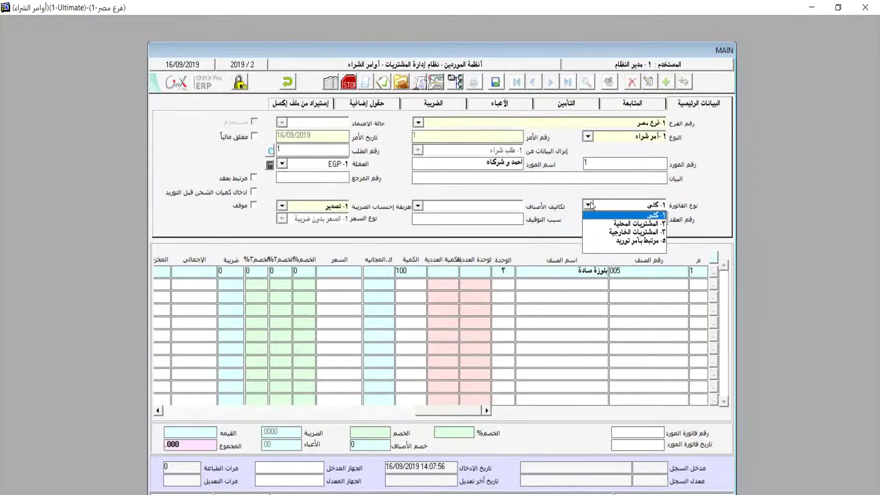
left_click(642, 217)
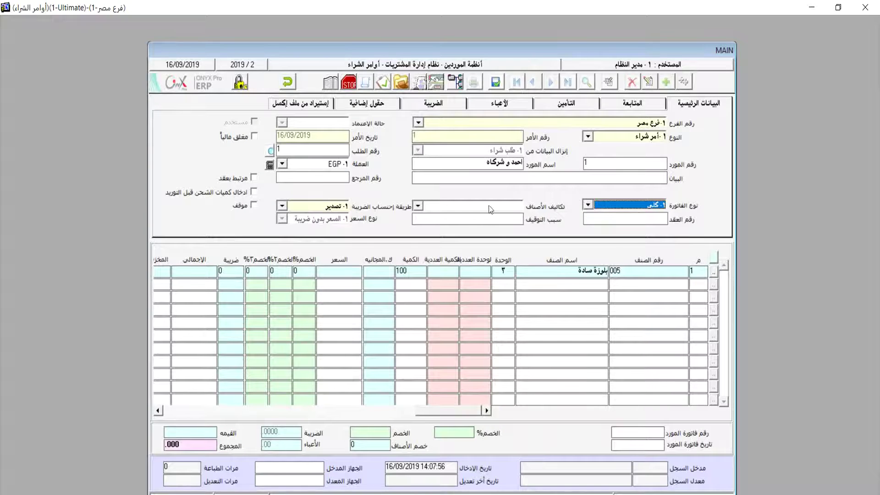
left_click(418, 205)
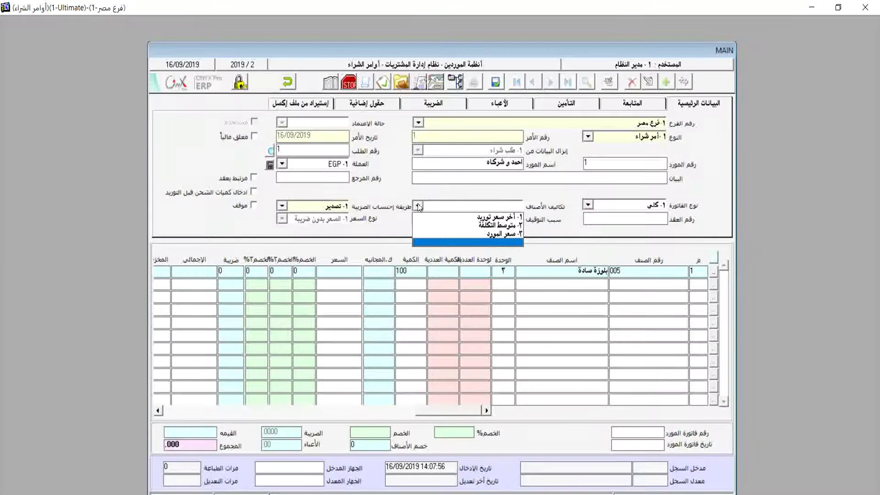
left_click(501, 238)
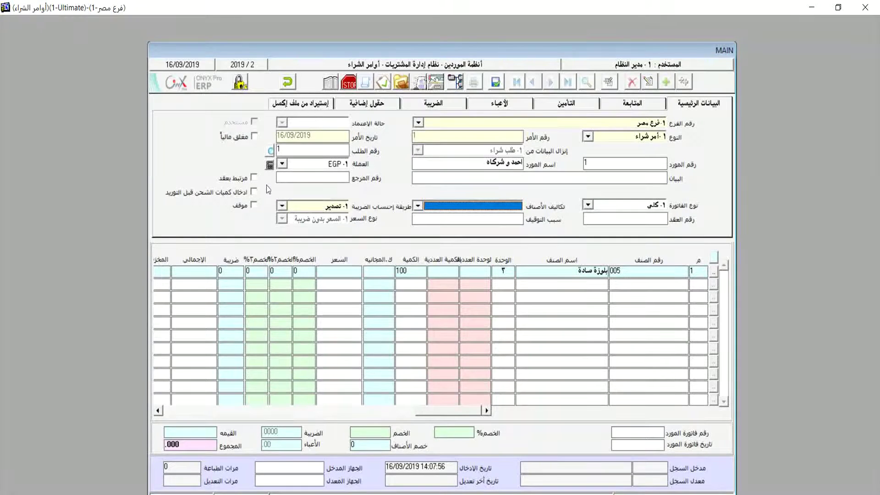
- Mark the order as linked to a contract (مرتبط بعقد), go to the contract number, and remove the mark again
left_click(255, 180)
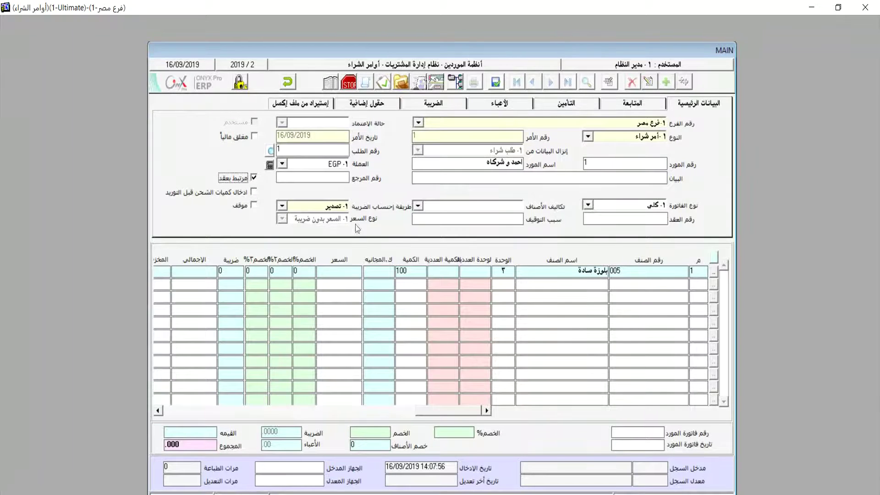
left_click(628, 224)
left_click(253, 178)
- Try to save the order, then set the item costs to سعر المورد and the price of item 005 to 100
left_click(495, 86)
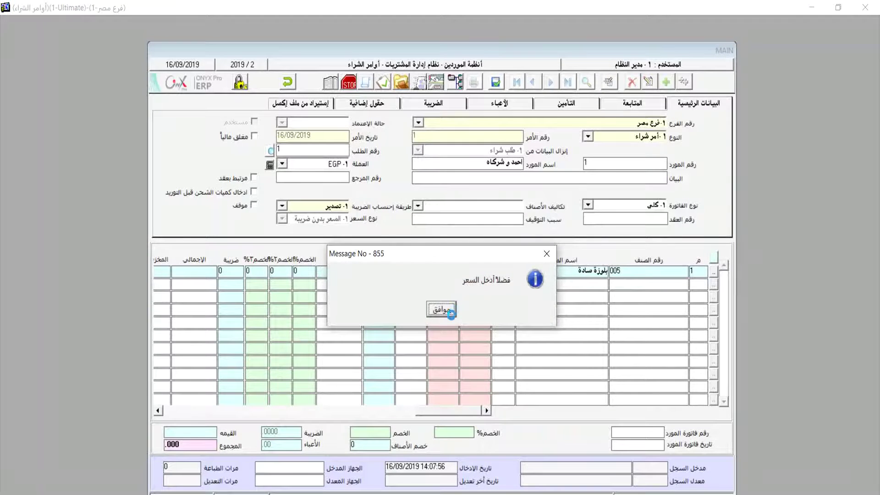
left_click(447, 311)
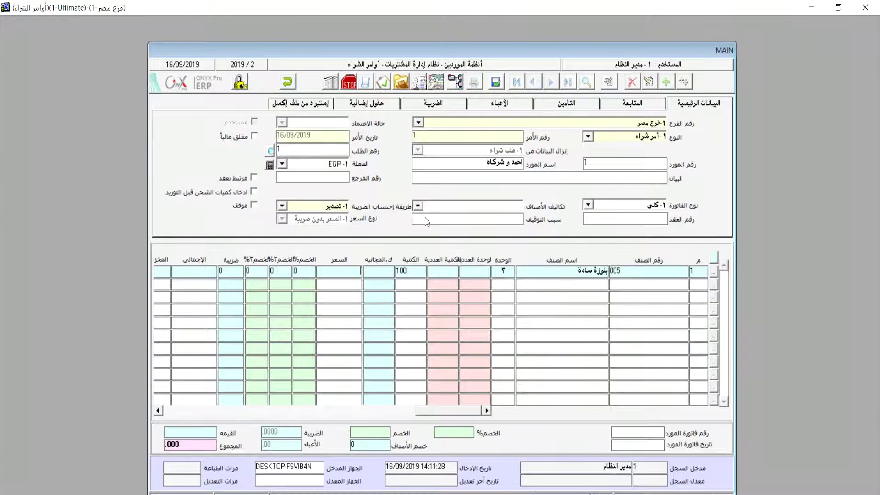
left_click(418, 206)
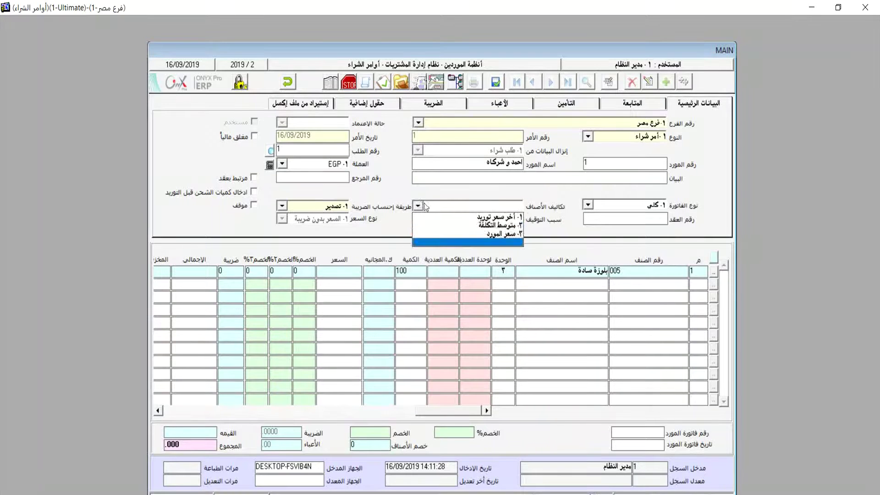
left_click(488, 235)
left_click(349, 274)
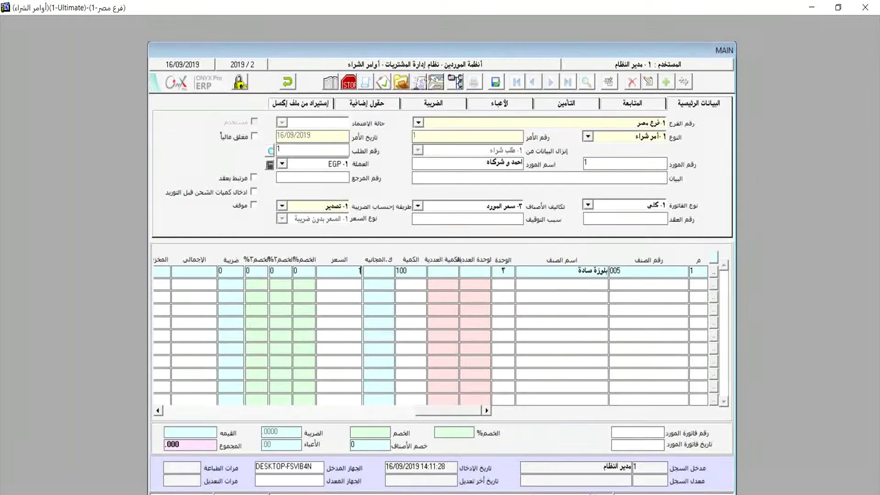
type("100")
key("Return")
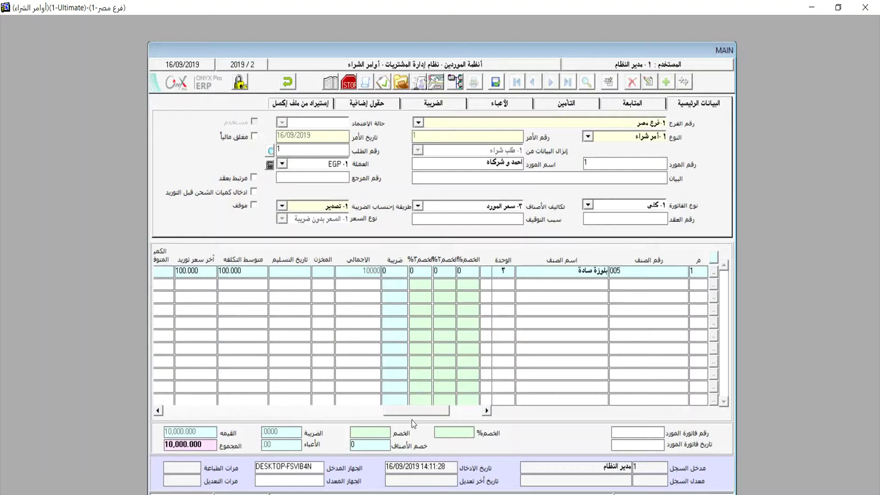
- Try to save the order again and set the warehouse (المخزن) of item 005 to 2
left_click(497, 82)
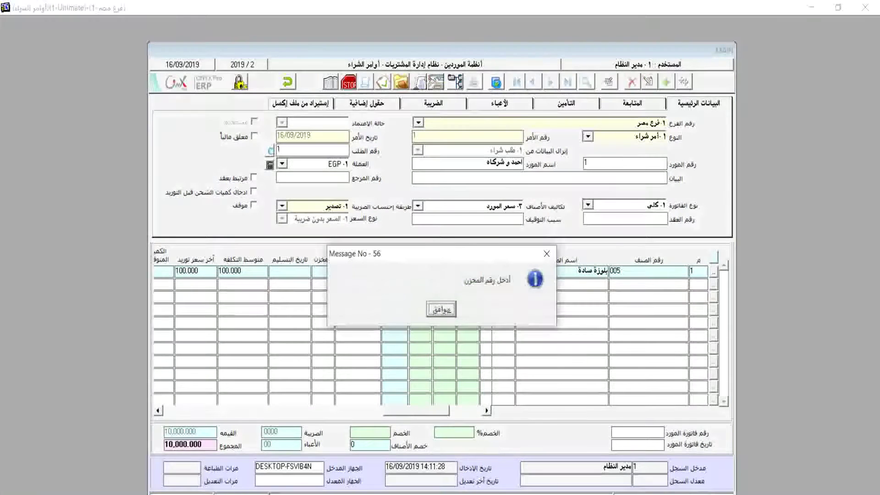
left_click(447, 311)
type("2")
key("Return")
left_click(326, 271)
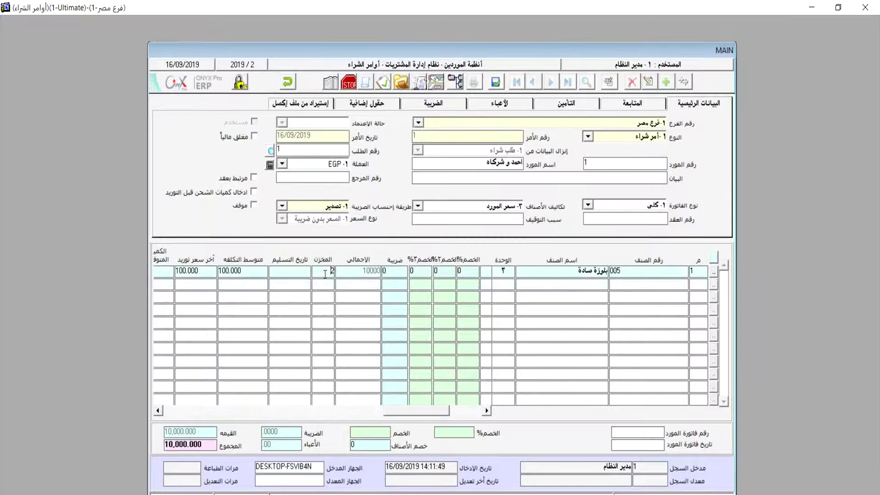
- Set the delivery date (تاريخ التسليم) of item 005 to 17/9/2019 and save the purchase order
left_click(293, 271)
type("17/9/2019")
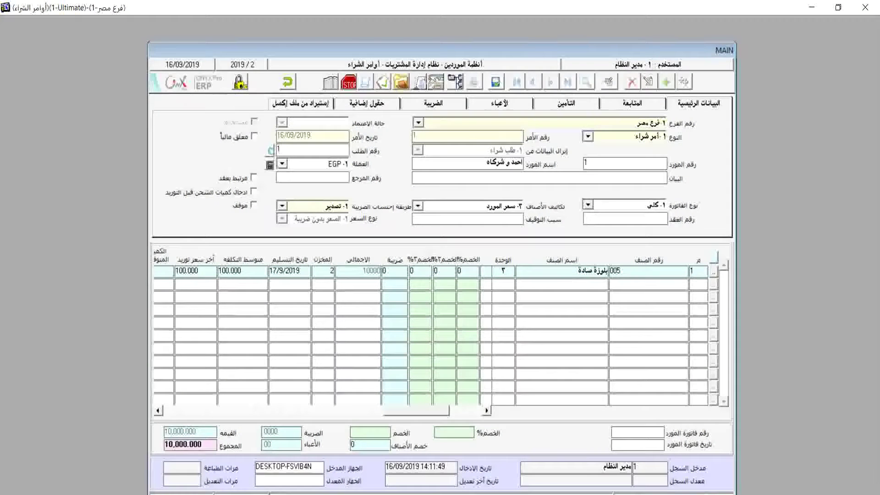
left_click(495, 82)
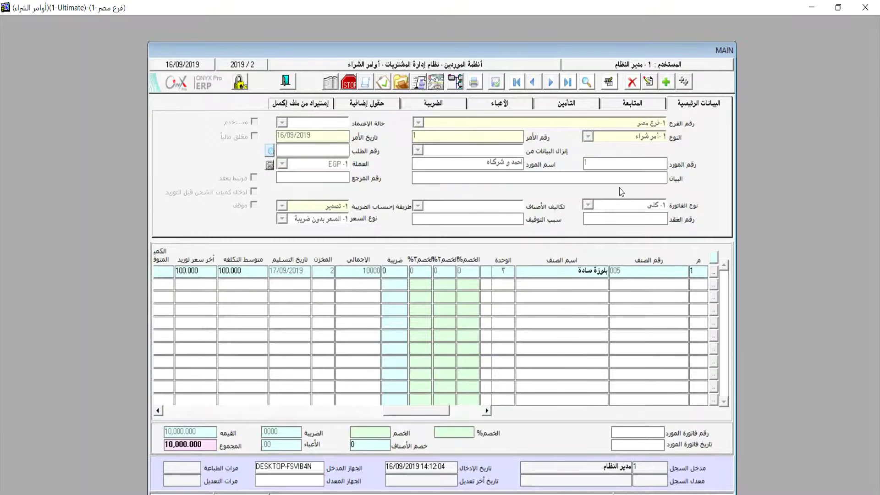
- Review the order's follow-up (المتابعة), insurance, charges, tax, additional fields and Excel import sections
left_click(646, 102)
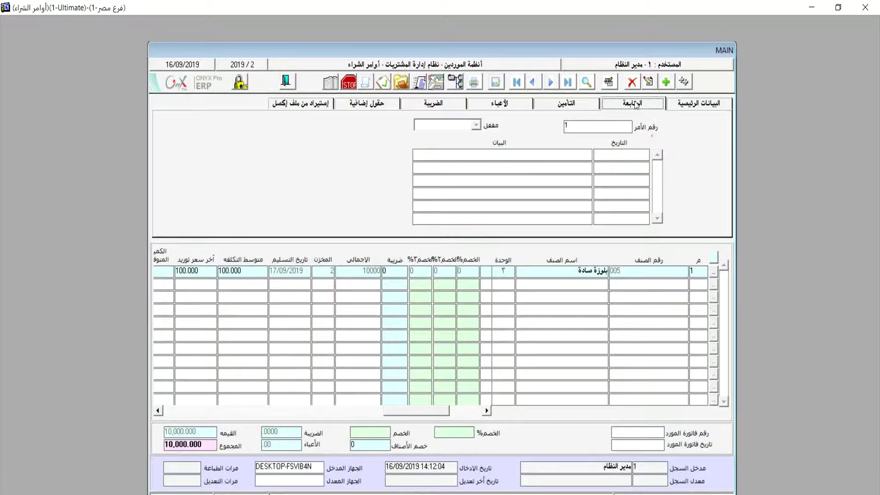
left_click(596, 128)
key("Return")
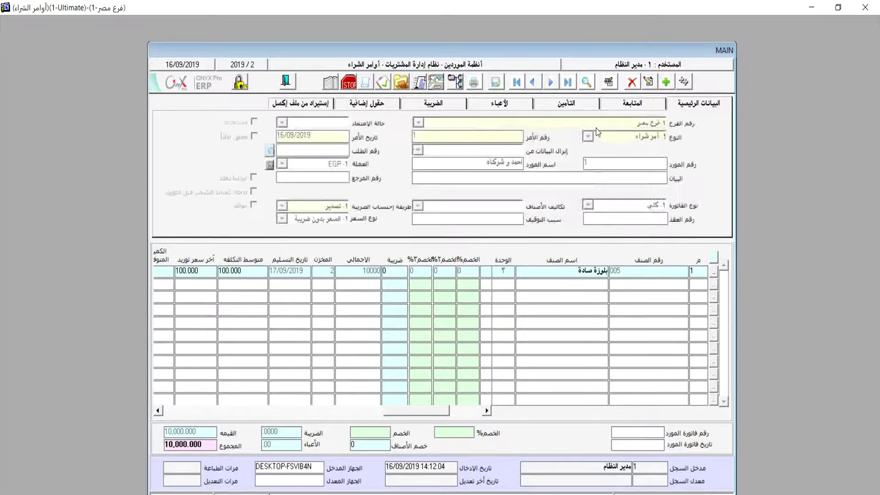
left_click(646, 107)
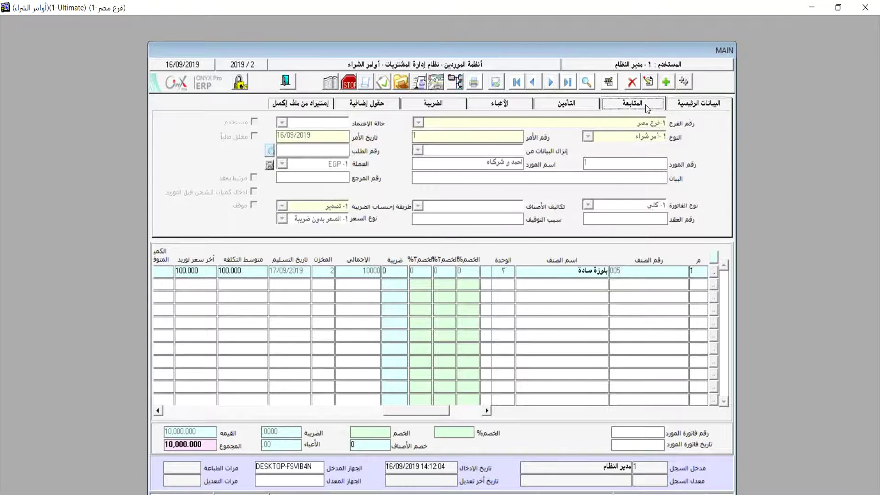
left_click(568, 106)
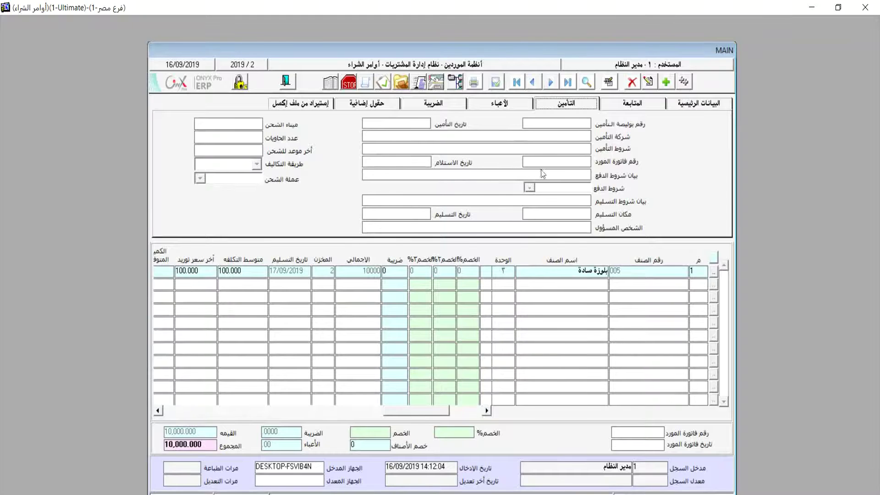
left_click(502, 106)
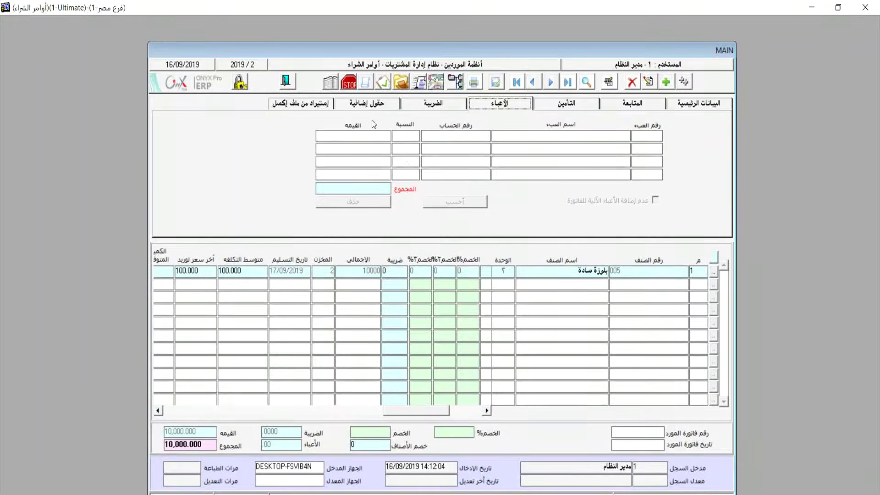
left_click(423, 105)
left_click(377, 106)
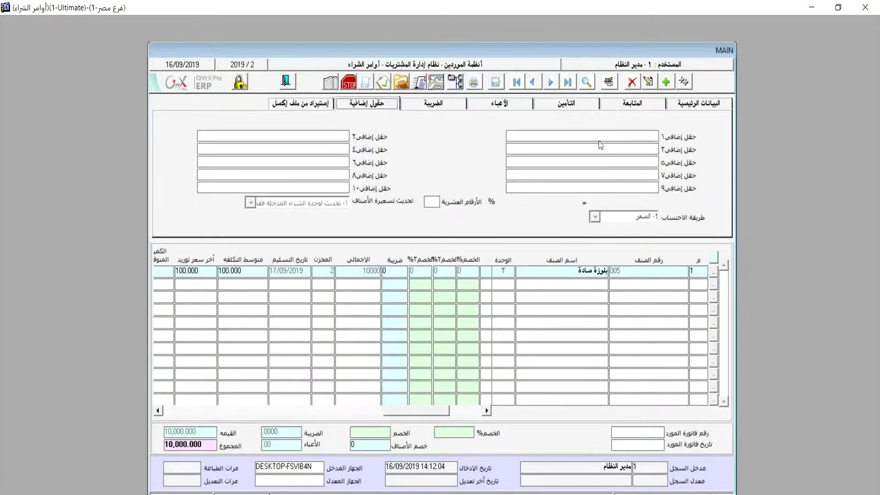
left_click(328, 105)
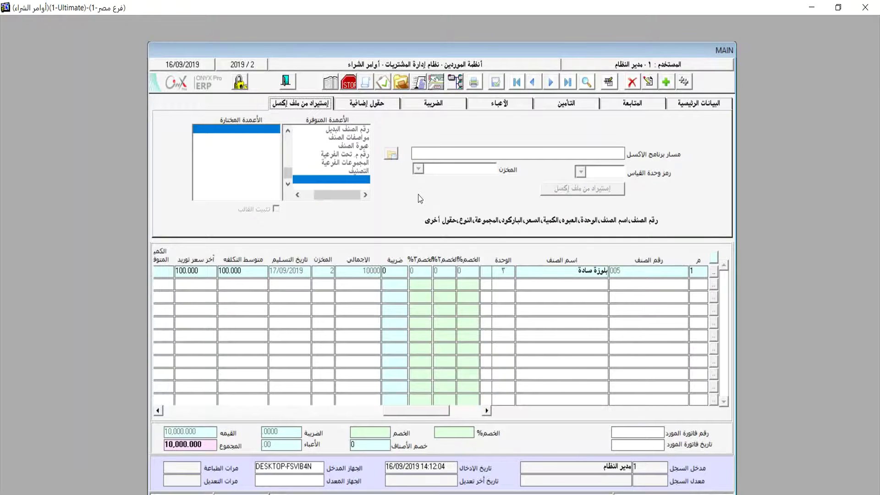
- Close the purchase orders and start a new shipping data (بيانات الشحن) record, keeping the branch فرع مصر
left_click(285, 83)
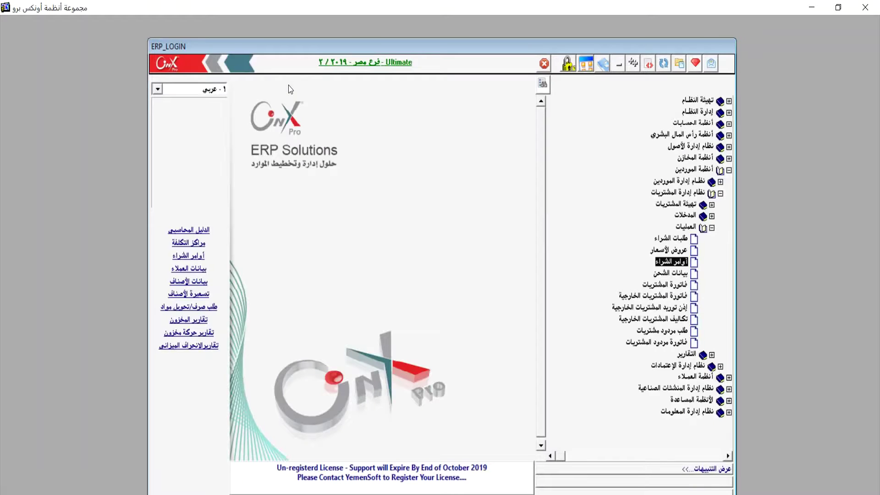
double_click(678, 274)
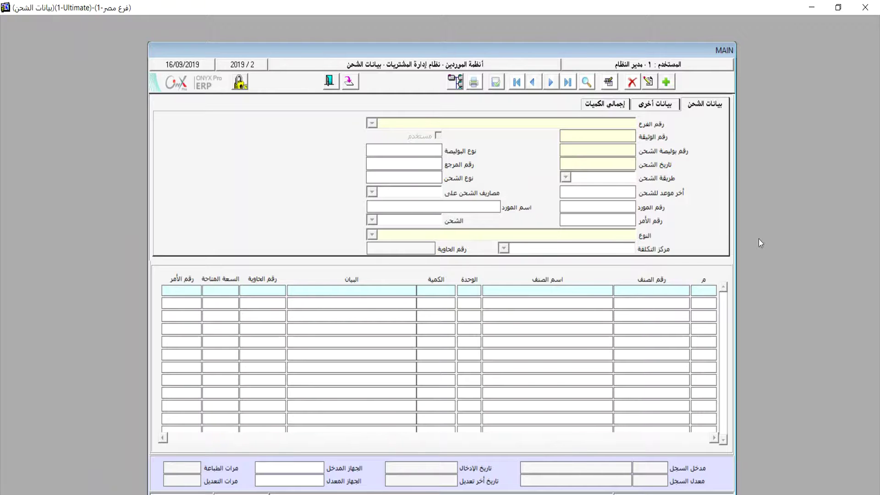
left_click(666, 82)
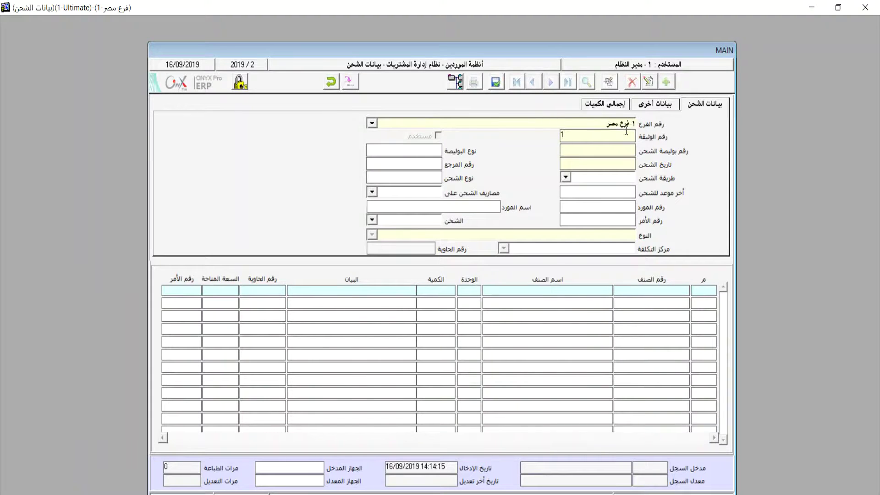
left_click(375, 125)
left_click(374, 125)
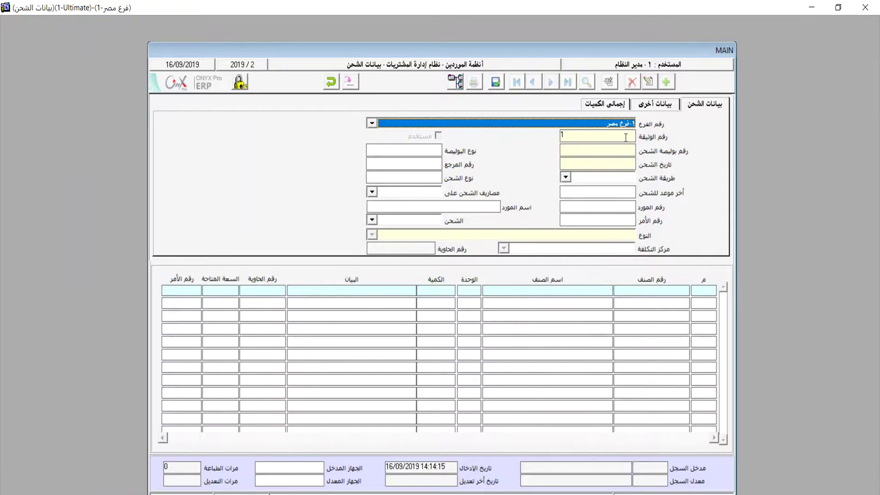
- Enter 3402 as the bill of lading number (رقم بوليصة الشحن) and 20/9/2019 as the shipping date
left_click(626, 150)
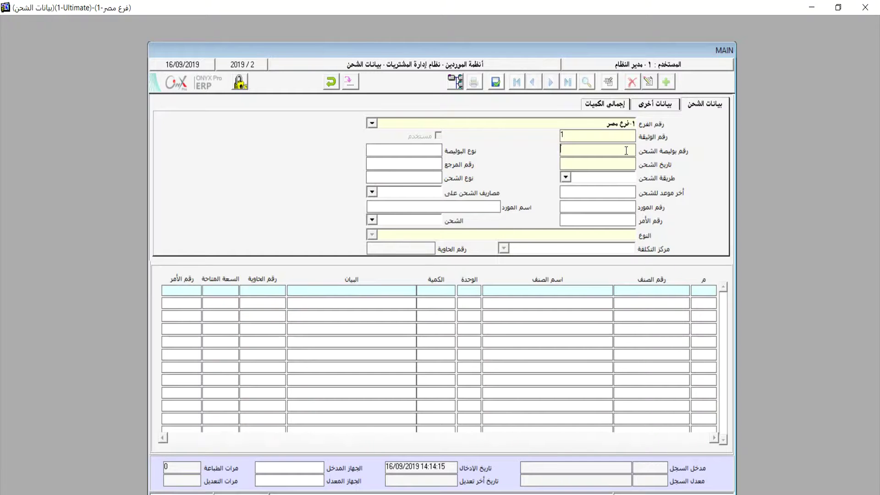
type("3402")
left_click(435, 150)
type("شح")
key("BackSpace")
key("BackSpace")
type("20/9/20")
key("BackSpace")
key("BackSpace")
key("BackSpace")
key("BackSpace")
key("BackSpace")
type("/9/2019")
- Review the shipping method options, leaving the method empty, and assign the shipping expenses (مصاريف الشحن على) to الشركة
left_click(567, 178)
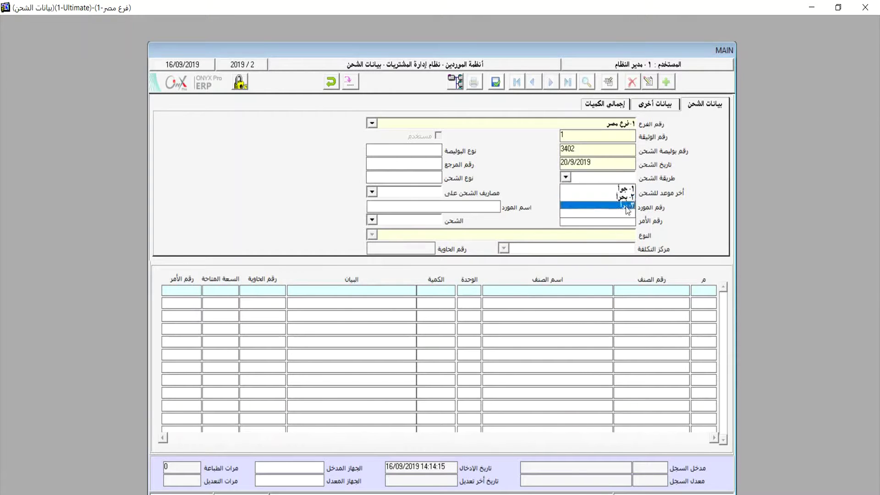
left_click(623, 214)
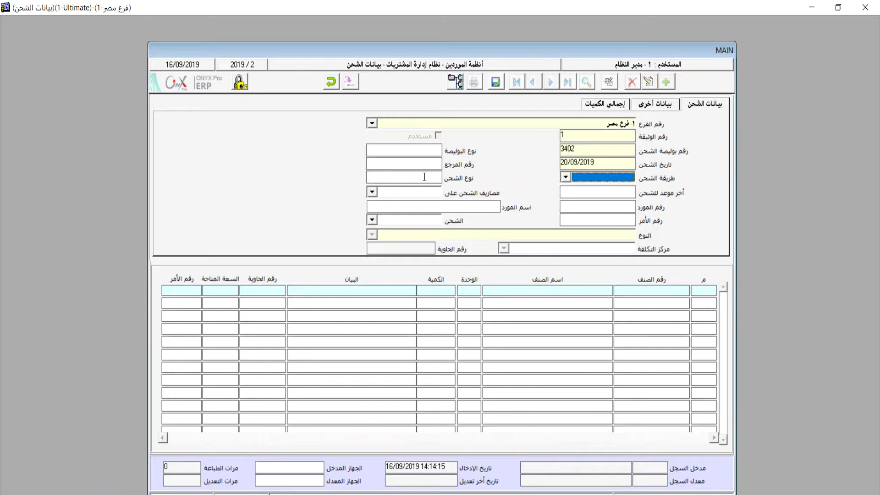
left_click(372, 192)
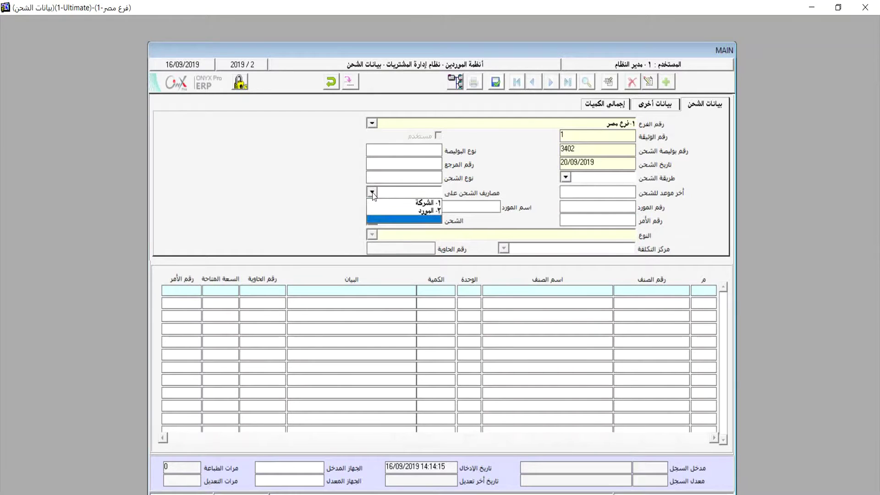
left_click(426, 211)
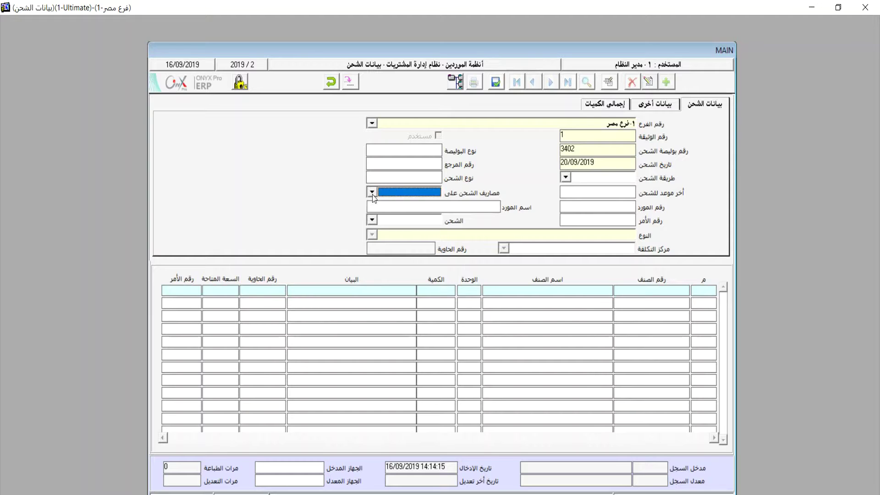
left_click(373, 195)
left_click(429, 204)
- Choose supplier 2, شركة هانز, from the supplier list for the shipping record
left_click(578, 207)
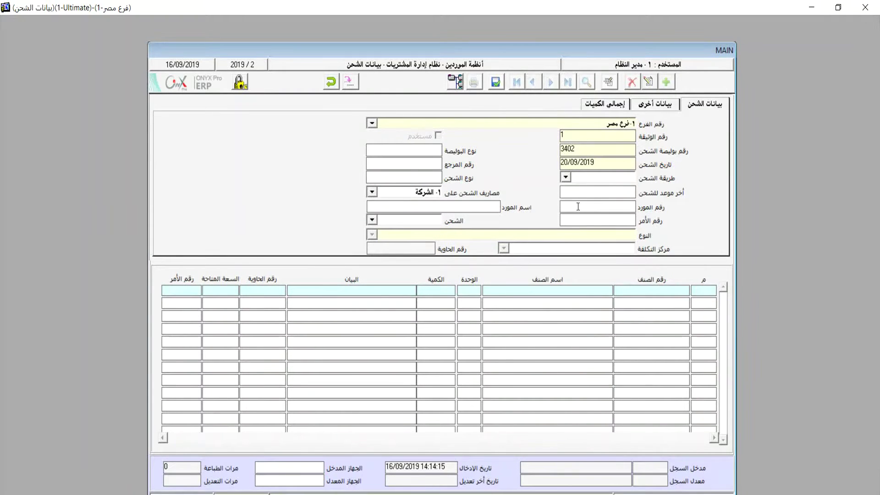
double_click(578, 206)
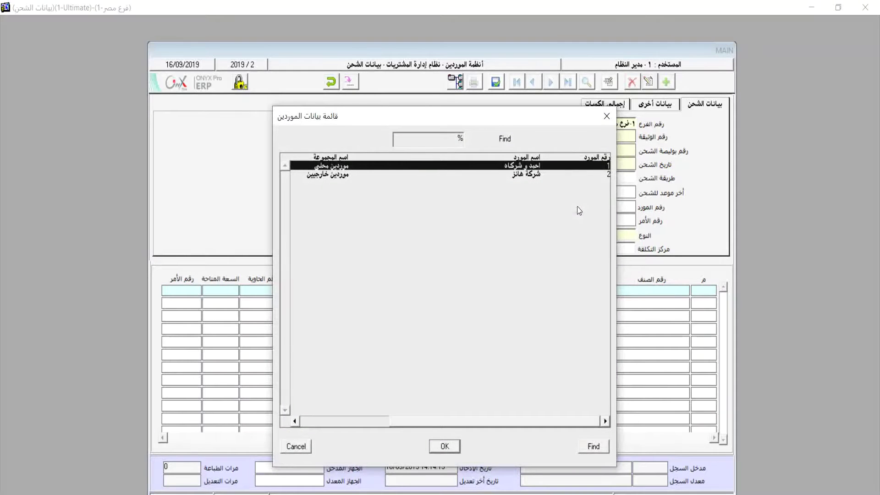
left_click(527, 174)
double_click(526, 174)
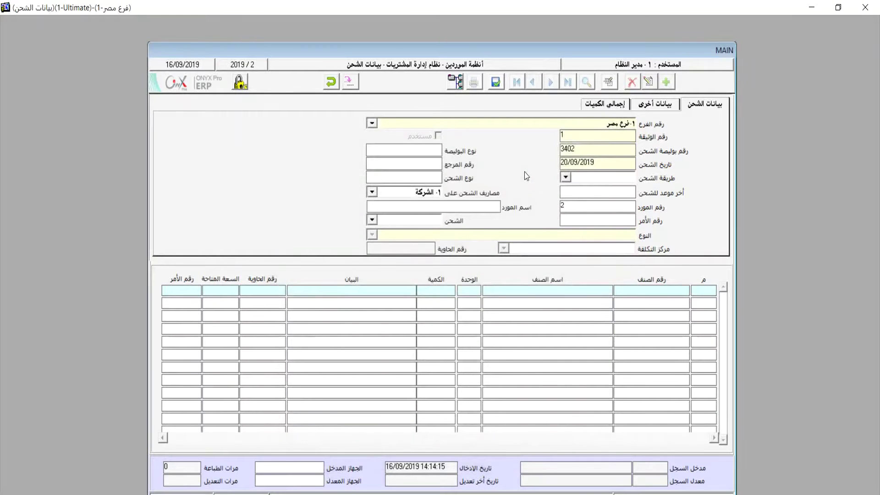
- Set the shipment (الشحن) to كلى, try to save the shipping record and return to its order number
left_click(590, 219)
left_click(372, 220)
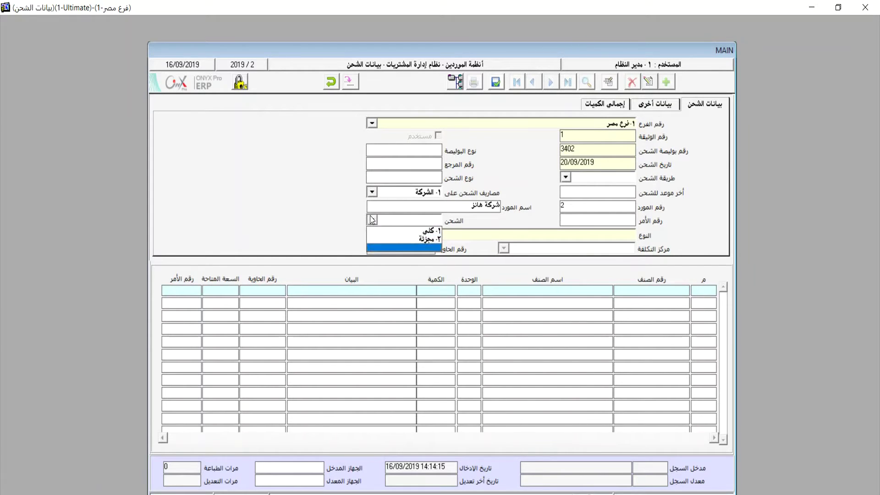
left_click(372, 220)
left_click(371, 220)
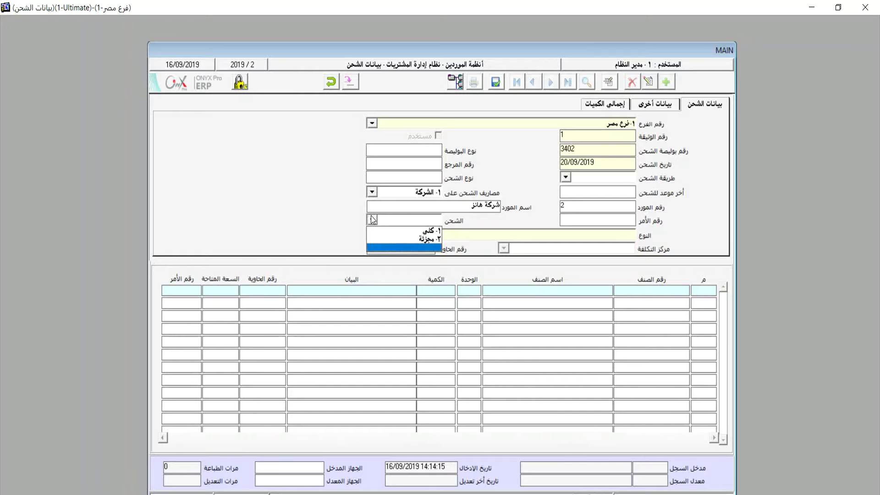
left_click(427, 249)
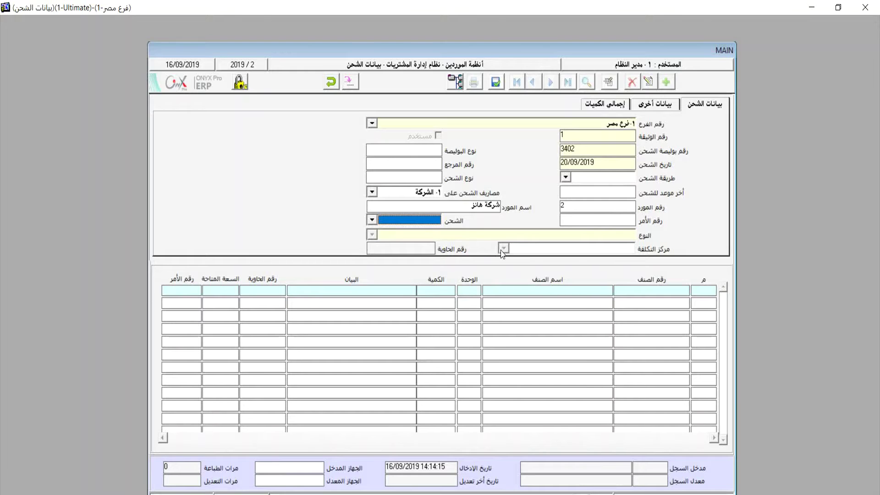
left_click(372, 219)
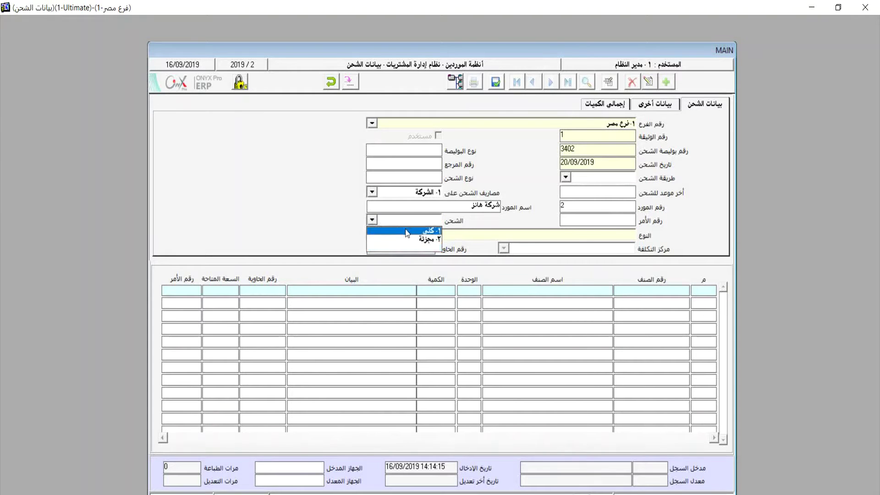
left_click(417, 232)
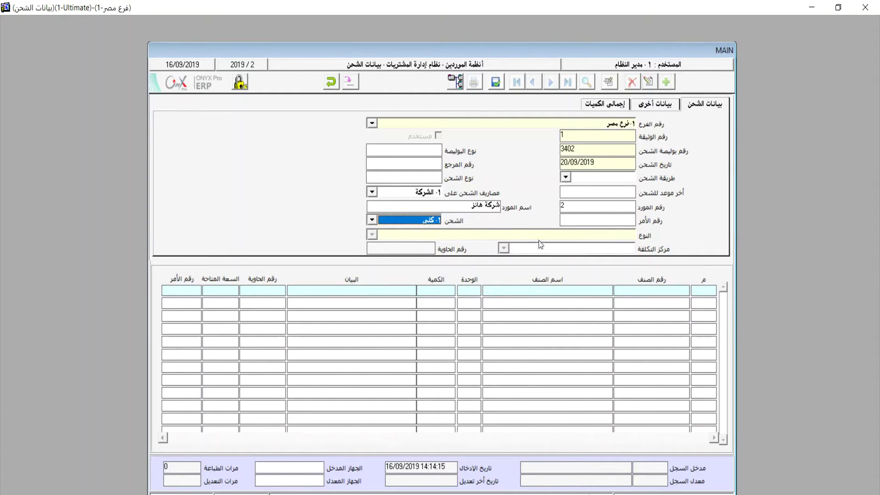
key("ctrl+s")
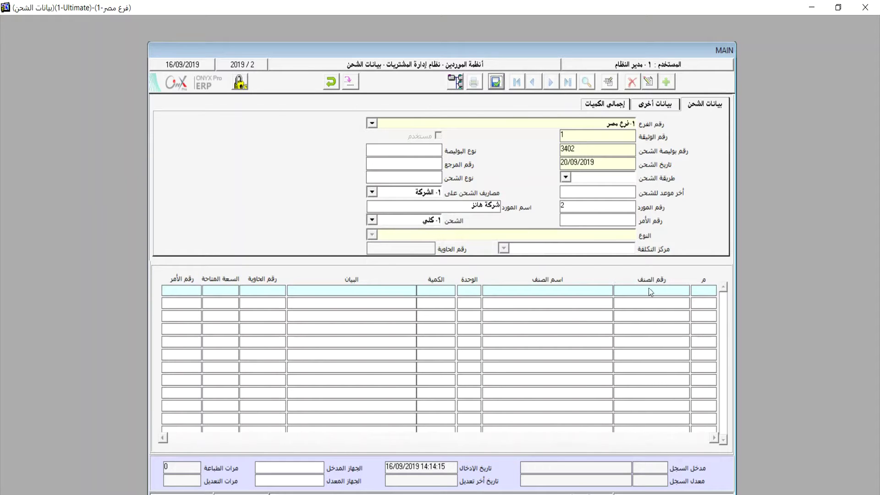
left_click(569, 224)
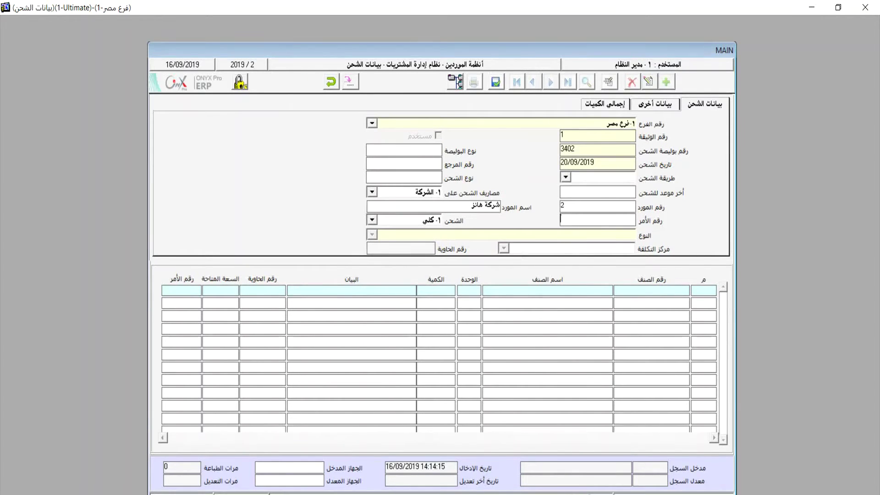